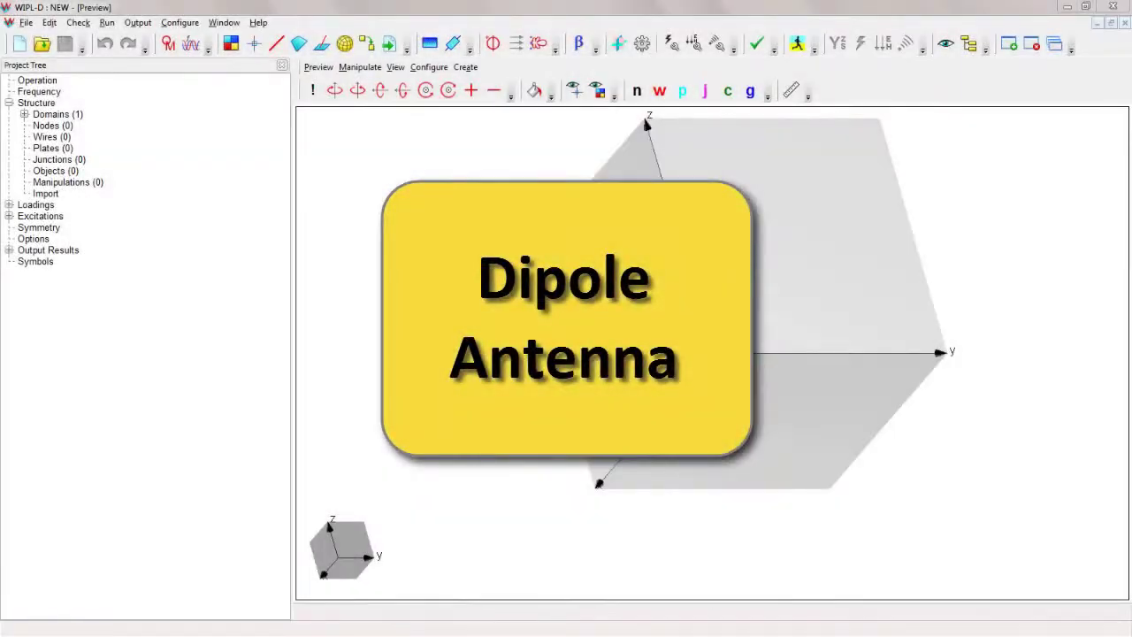
Launch WIPL-D Pro CAD and start a new empty model
{"action": "left_click", "coordinate": [26, 22]}
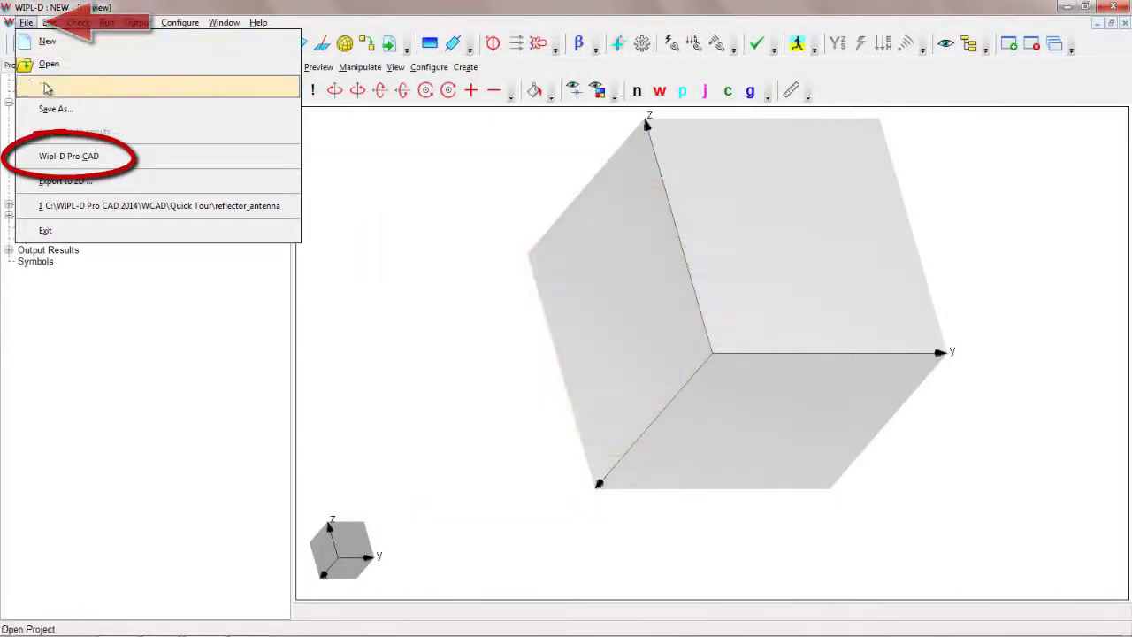
{"action": "left_click", "coordinate": [69, 156]}
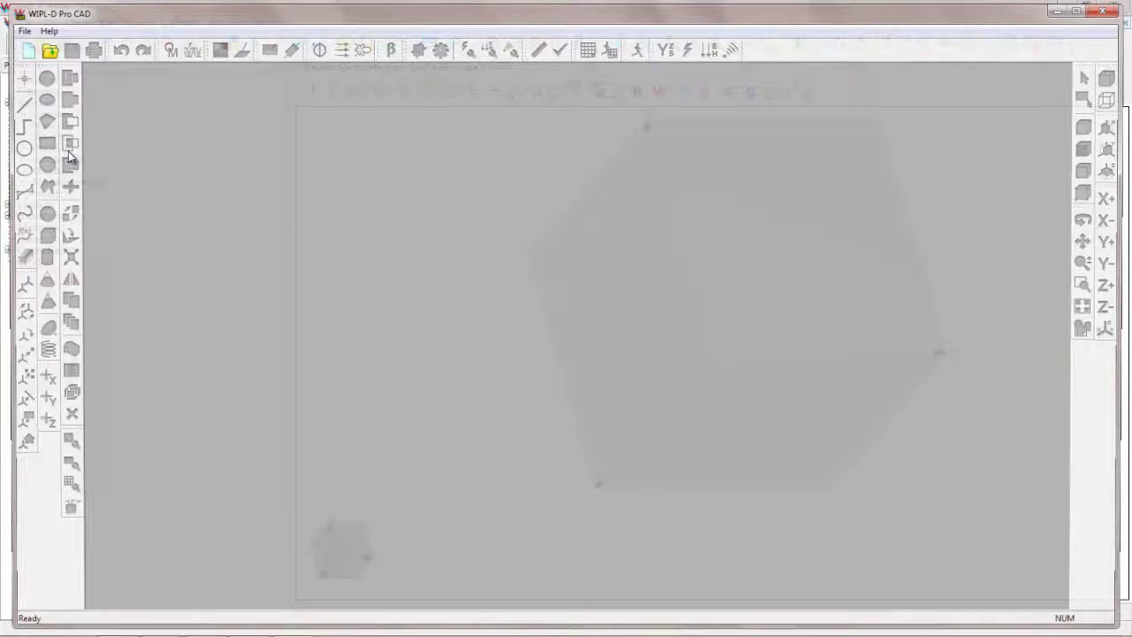
{"action": "left_click", "coordinate": [17, 44]}
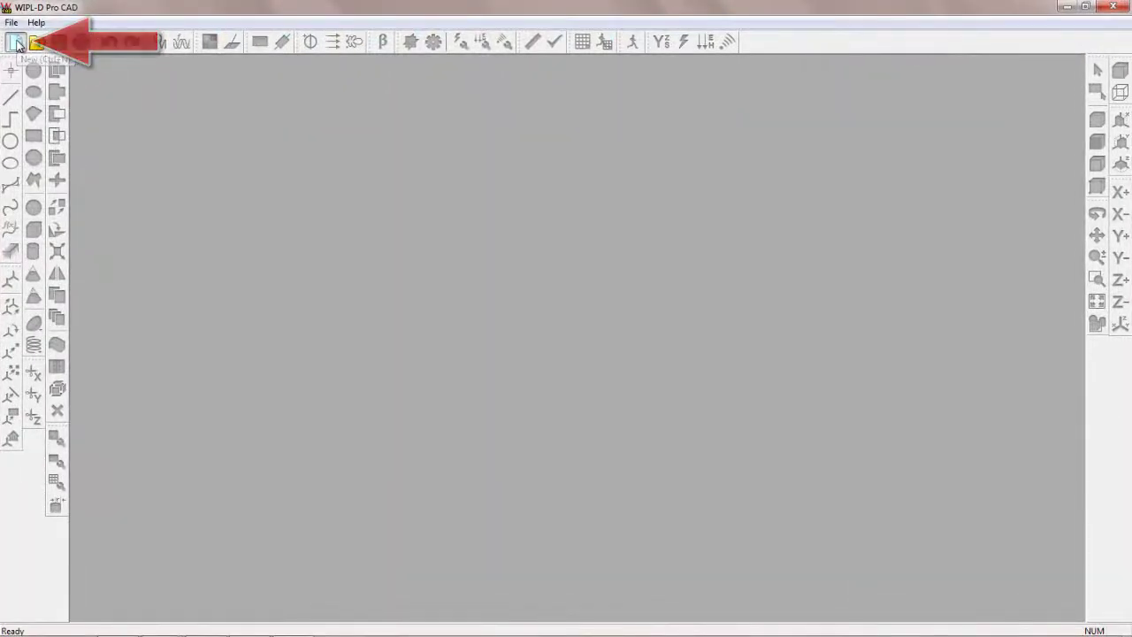
Begin saving the new model under the file name 'dipole'
{"action": "left_click", "coordinate": [28, 23]}
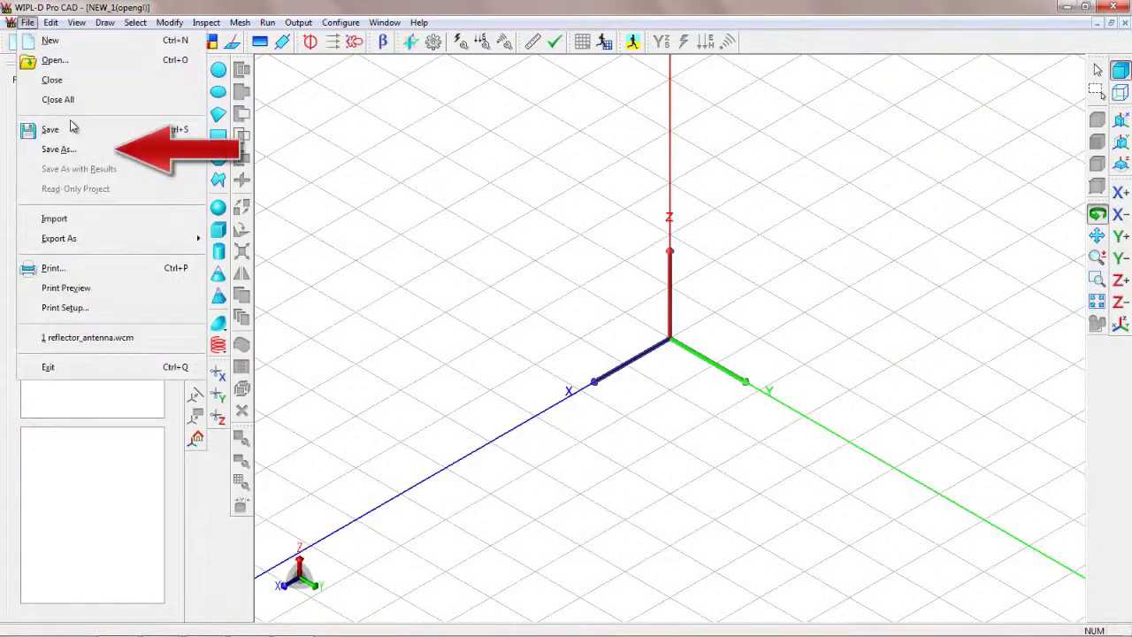
{"action": "left_click", "coordinate": [79, 154]}
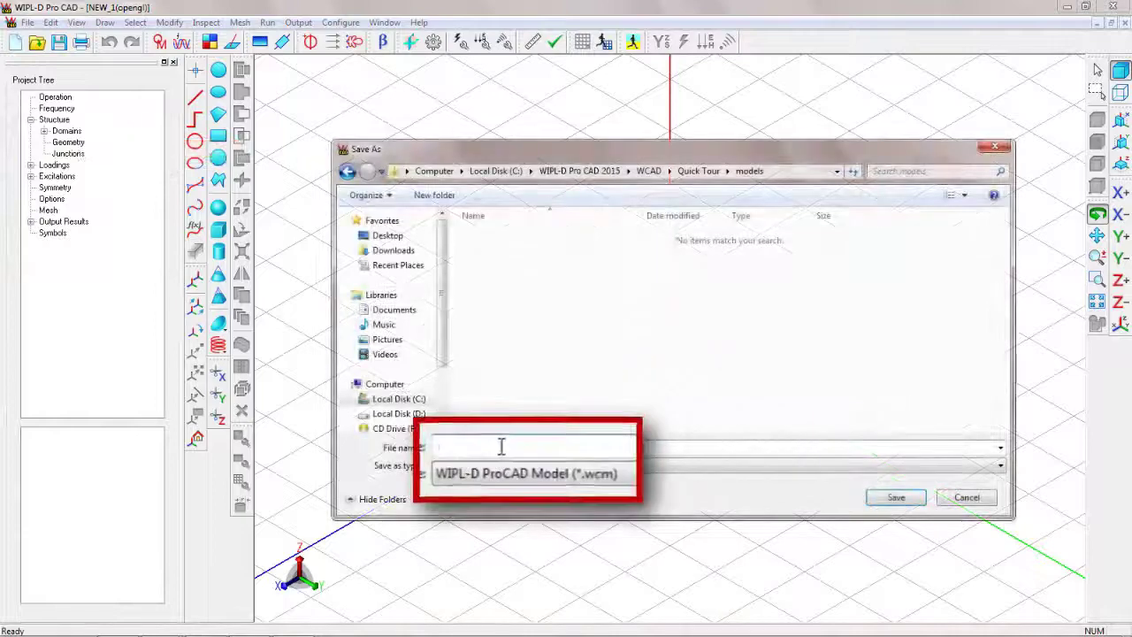
{"action": "type", "text": "dipole"}
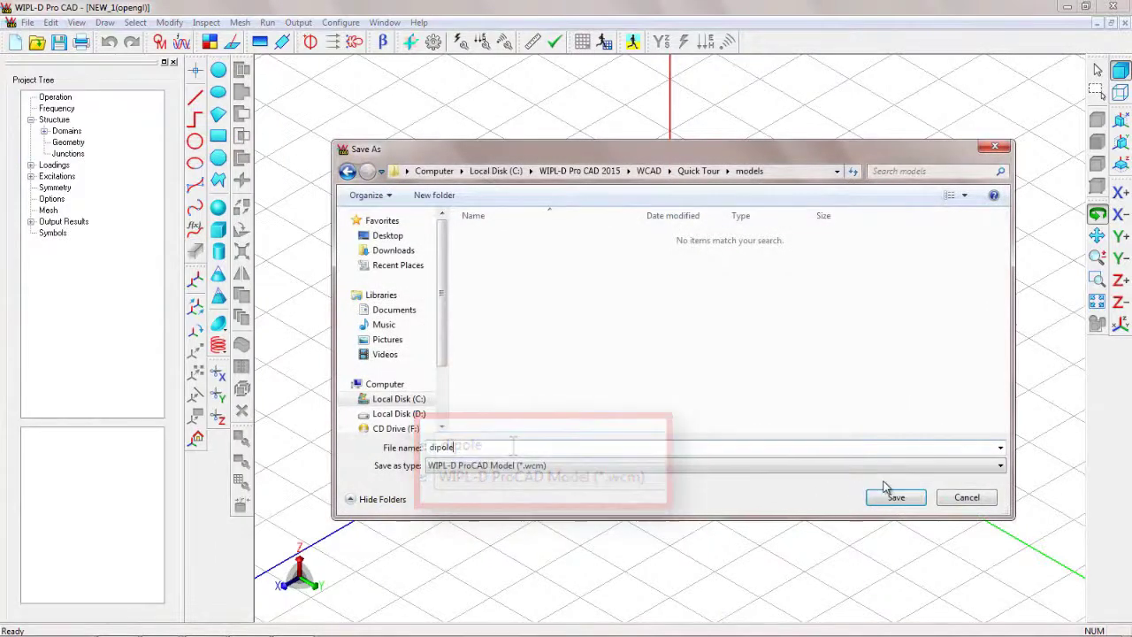
Save the model as dipole.wcm and set length and coordinate units to millimetres
{"action": "left_click", "coordinate": [895, 497]}
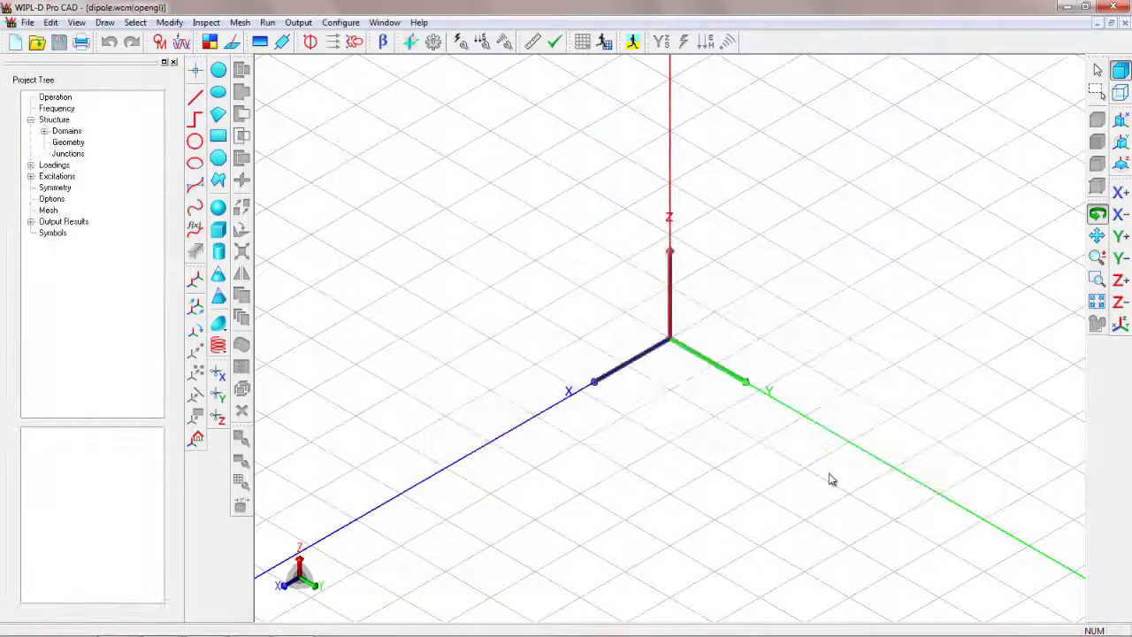
{"action": "left_click", "coordinate": [341, 24]}
{"action": "left_click", "coordinate": [354, 67]}
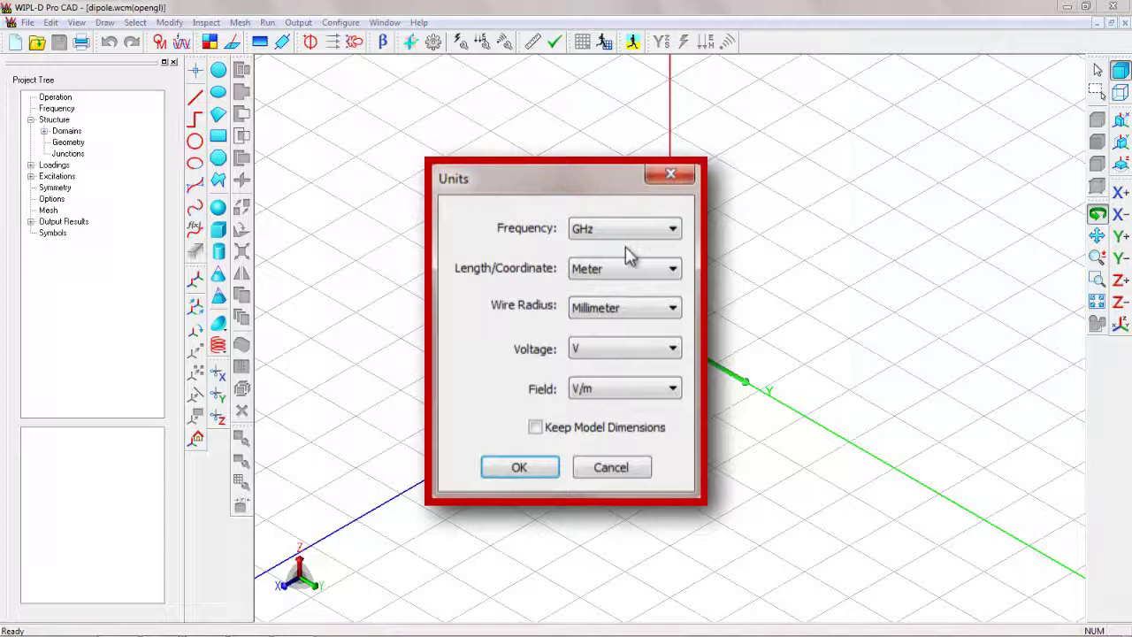
{"action": "left_click", "coordinate": [642, 264]}
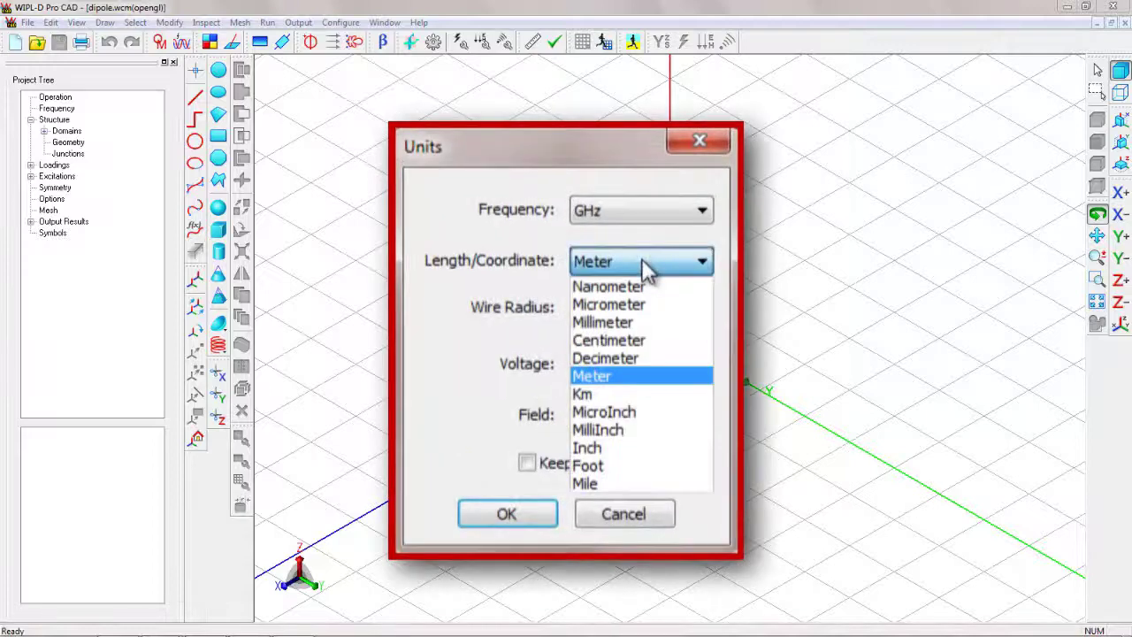
{"action": "left_click", "coordinate": [610, 322]}
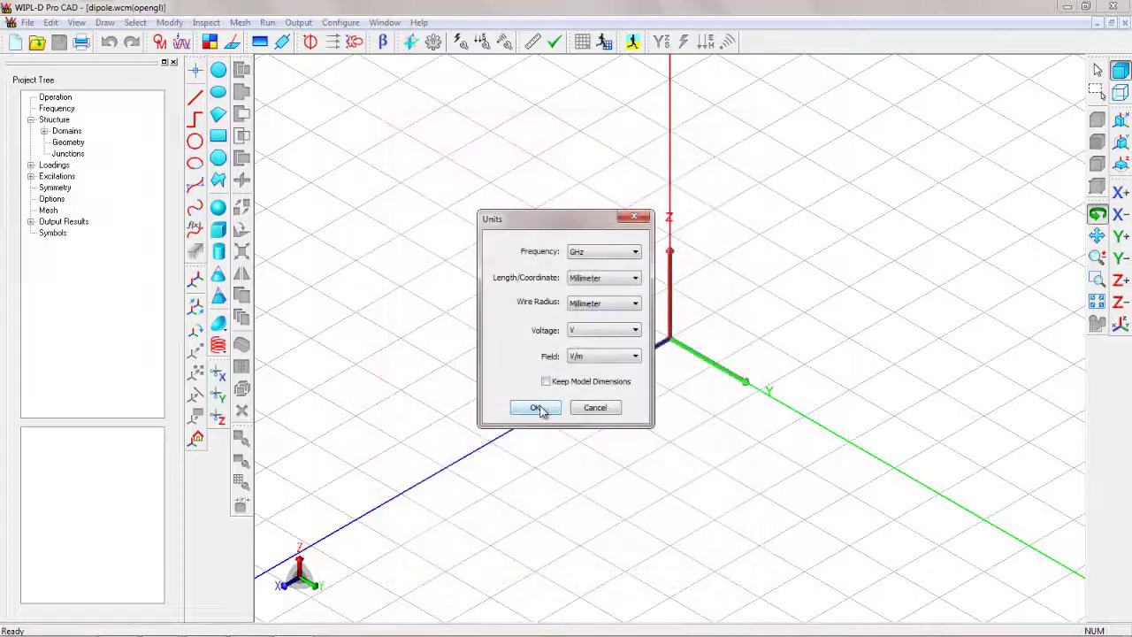
{"action": "left_click", "coordinate": [536, 408]}
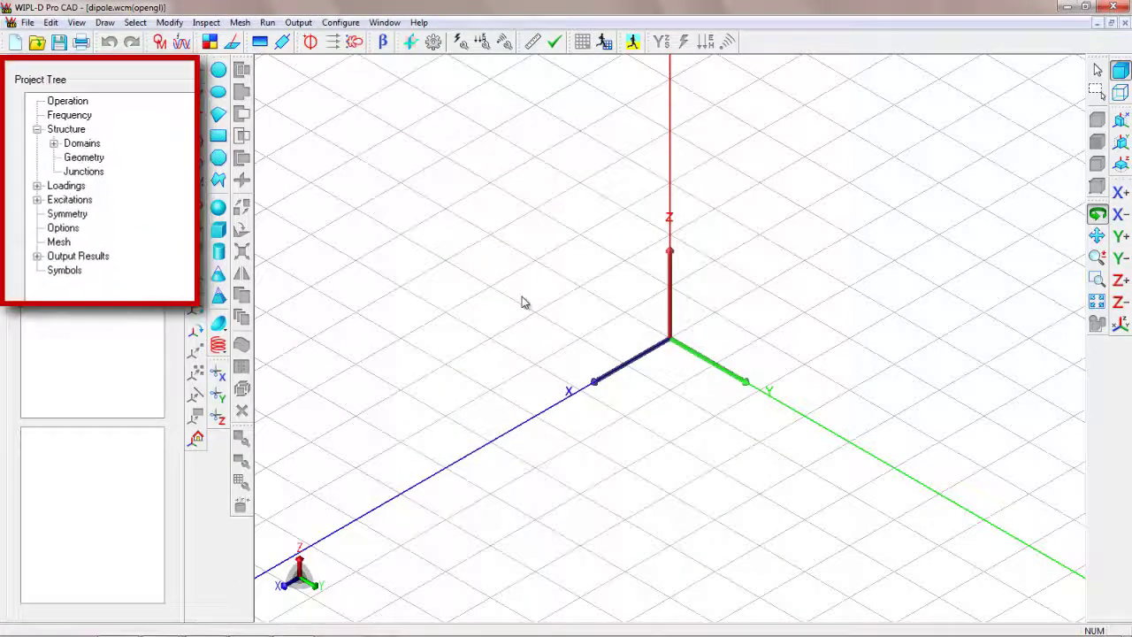
Choose ANTENNA (one generator at a time) in the Operation settings
{"action": "double_click", "coordinate": [96, 113]}
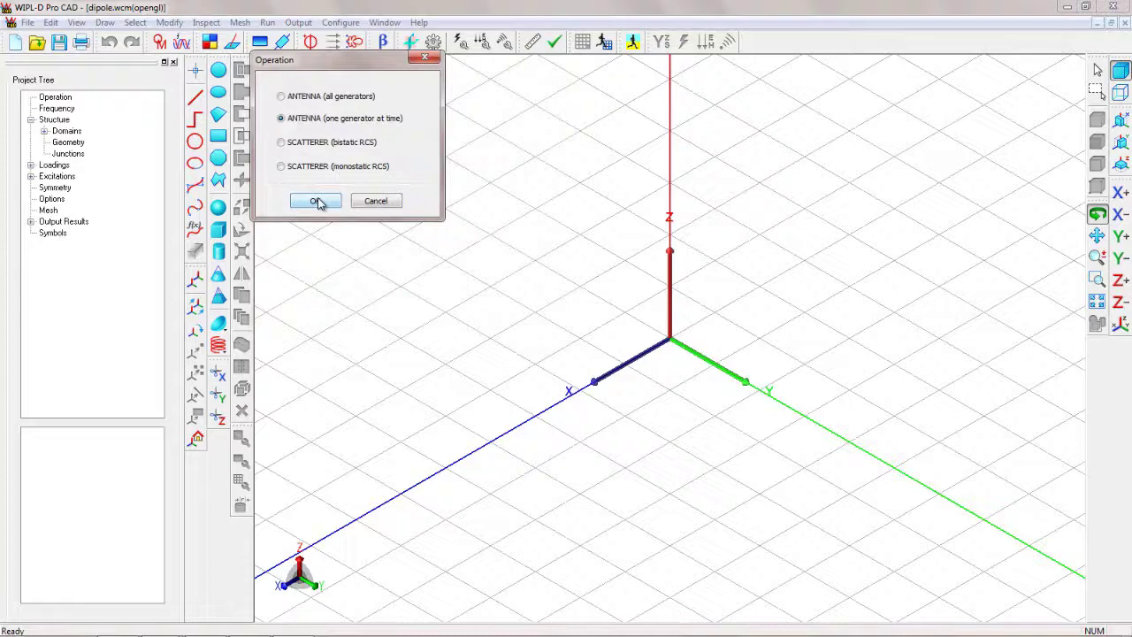
{"action": "left_click", "coordinate": [318, 201]}
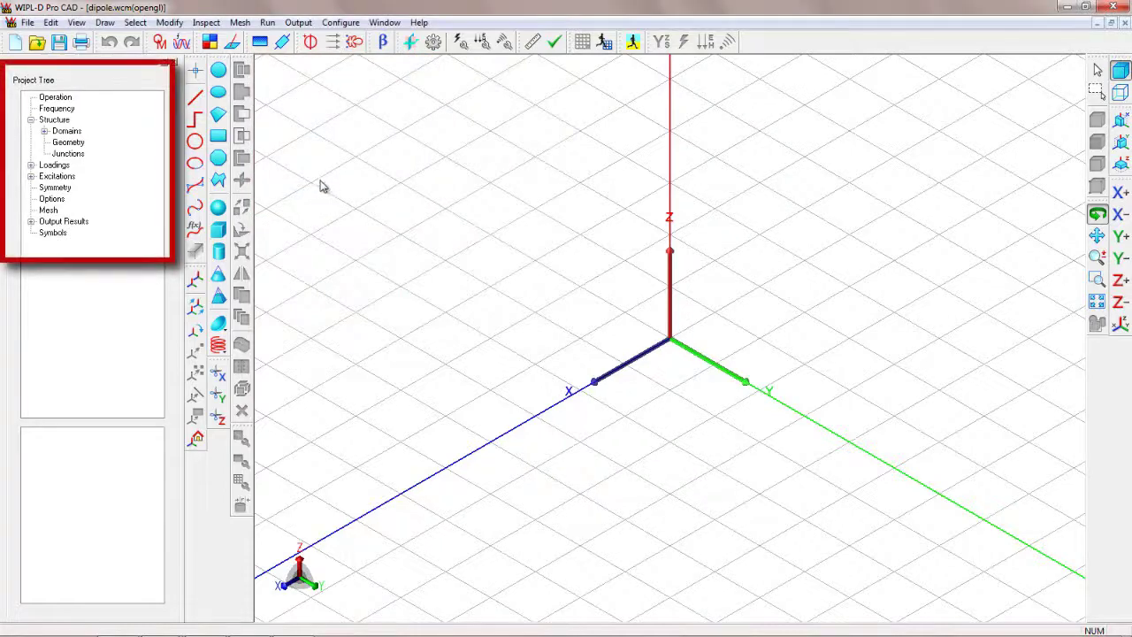
Set the frequency sweep to start 0.5, stop 1.5 GHz, with 21 frequencies
{"action": "double_click", "coordinate": [70, 116]}
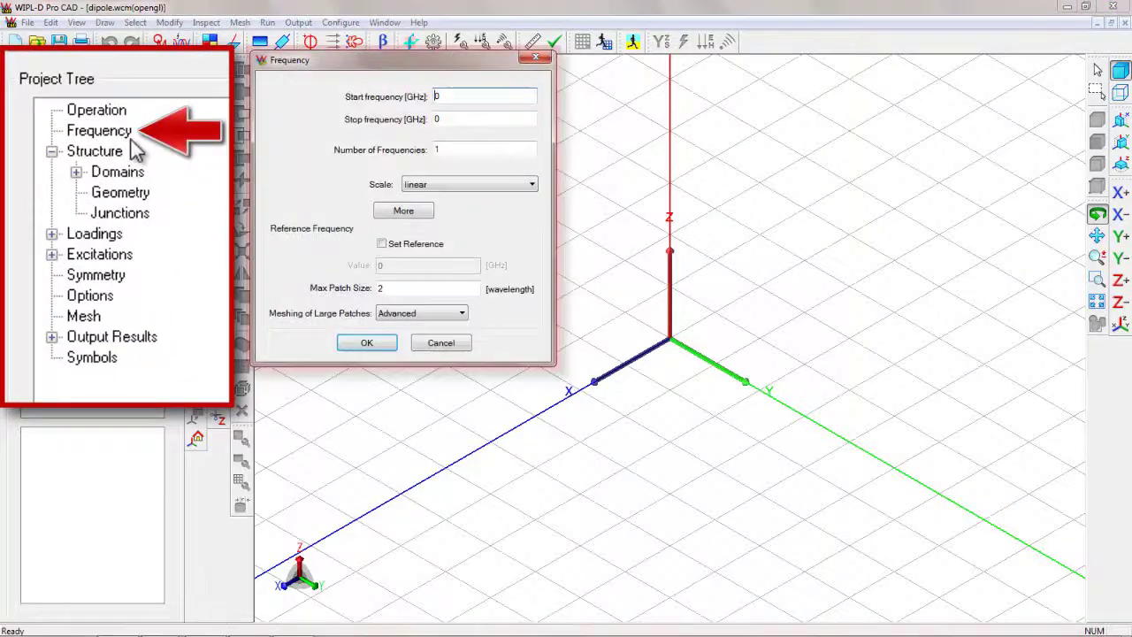
{"action": "double_click", "coordinate": [588, 126]}
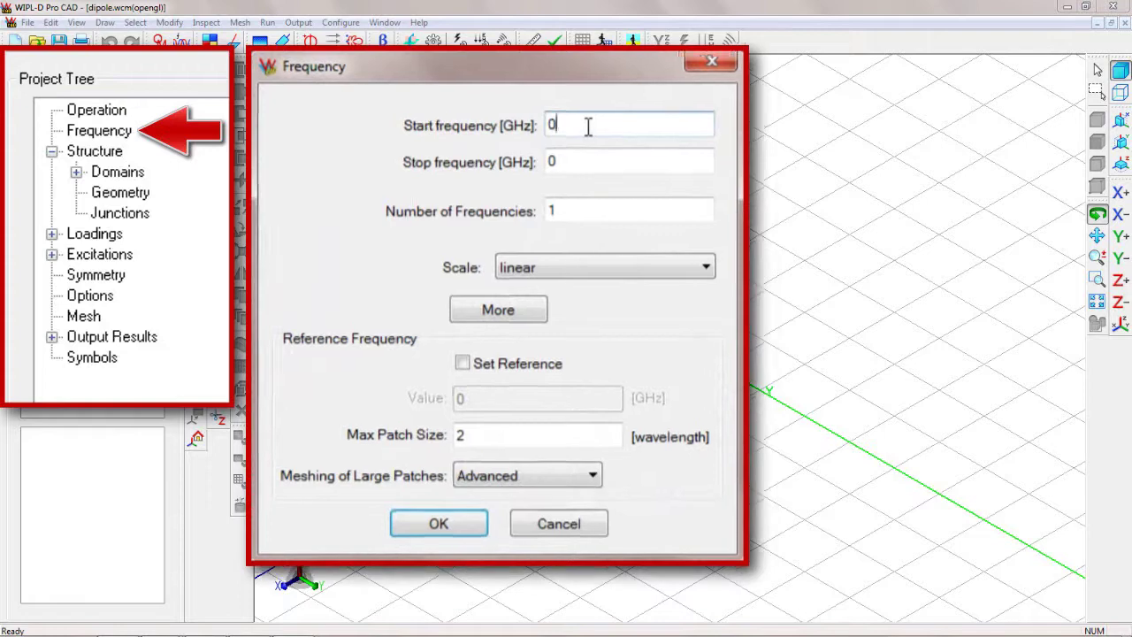
{"action": "type", "text": ".5"}
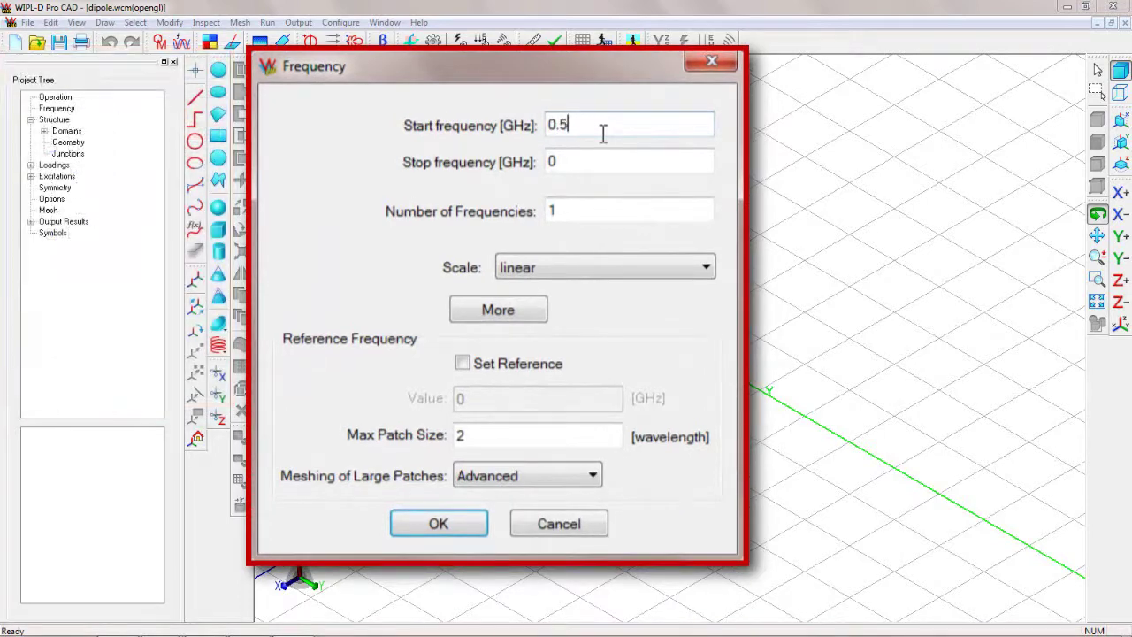
{"action": "key", "text": "Tab"}
{"action": "type", "text": "1.5"}
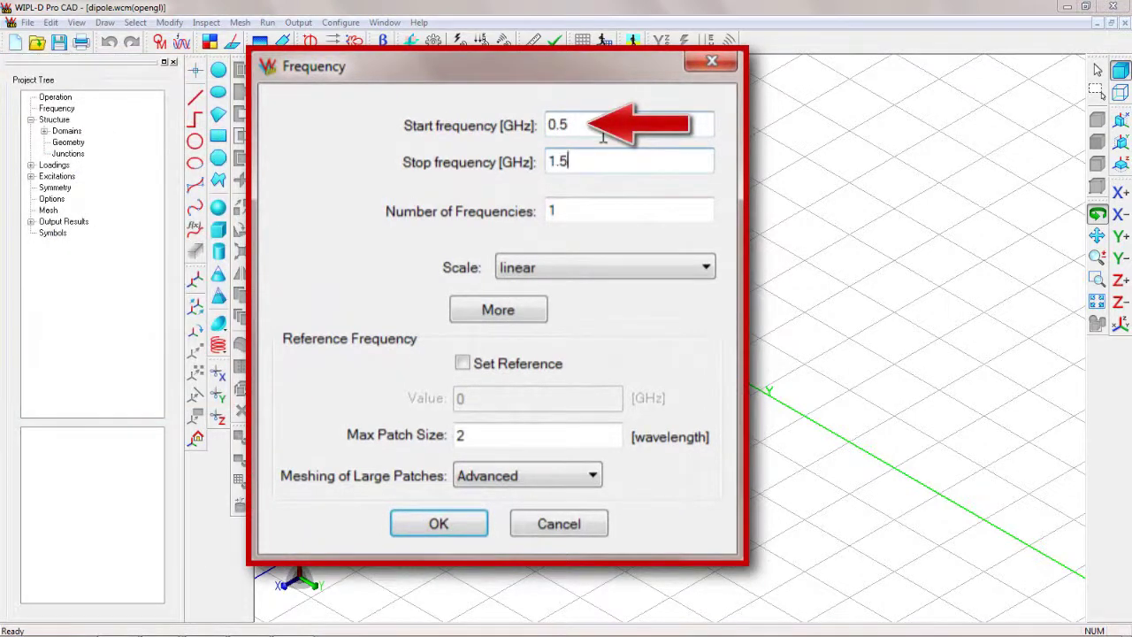
{"action": "type", "text": "21"}
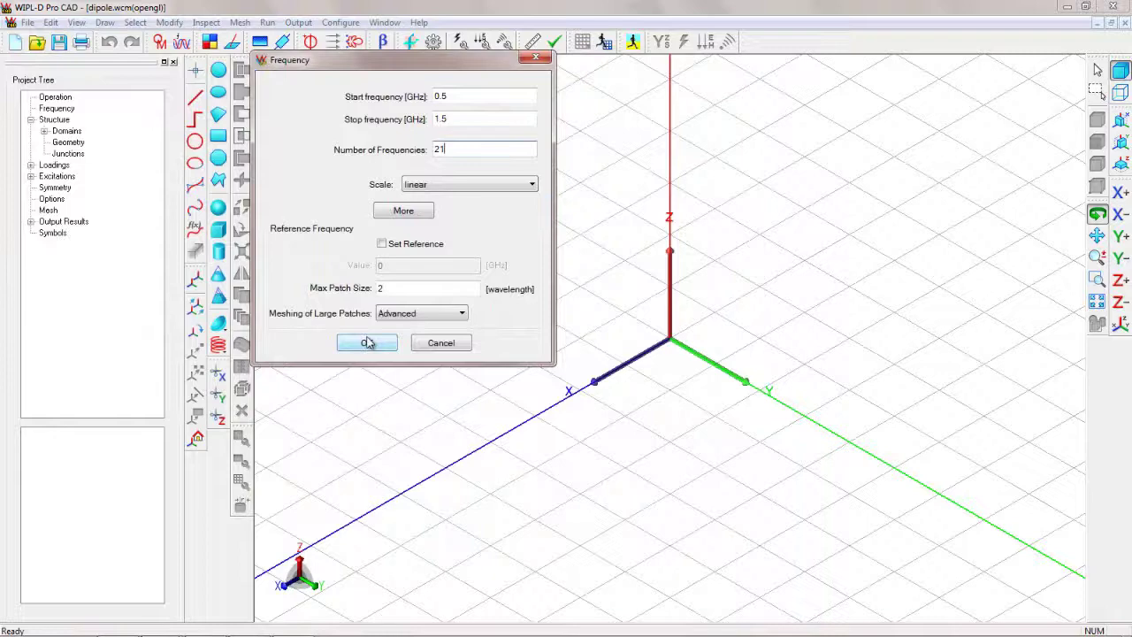
{"action": "left_click", "coordinate": [367, 343]}
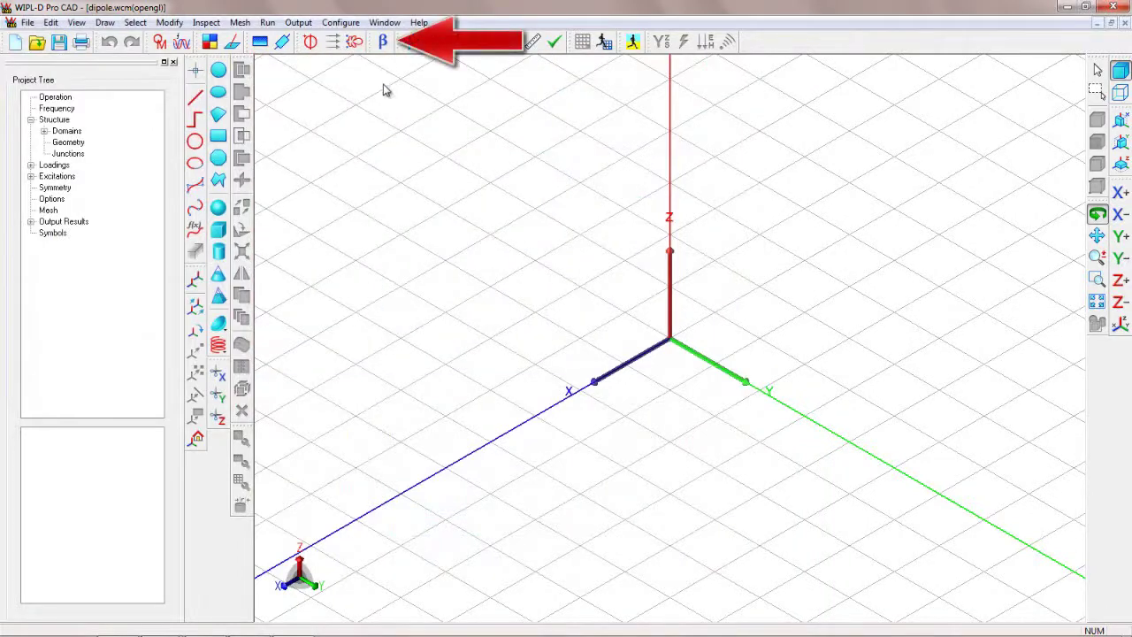
Add the symbols Ldip = 75 and Rdip = 1
{"action": "left_click", "coordinate": [383, 45]}
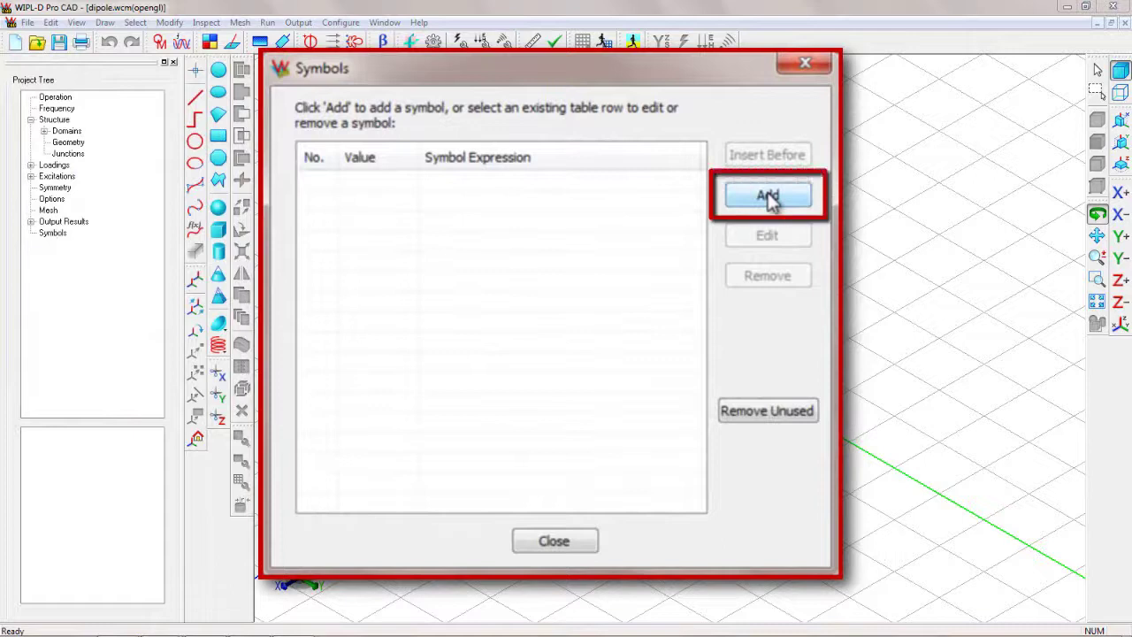
{"action": "left_click", "coordinate": [767, 197]}
{"action": "type", "text": "Ldip=75"}
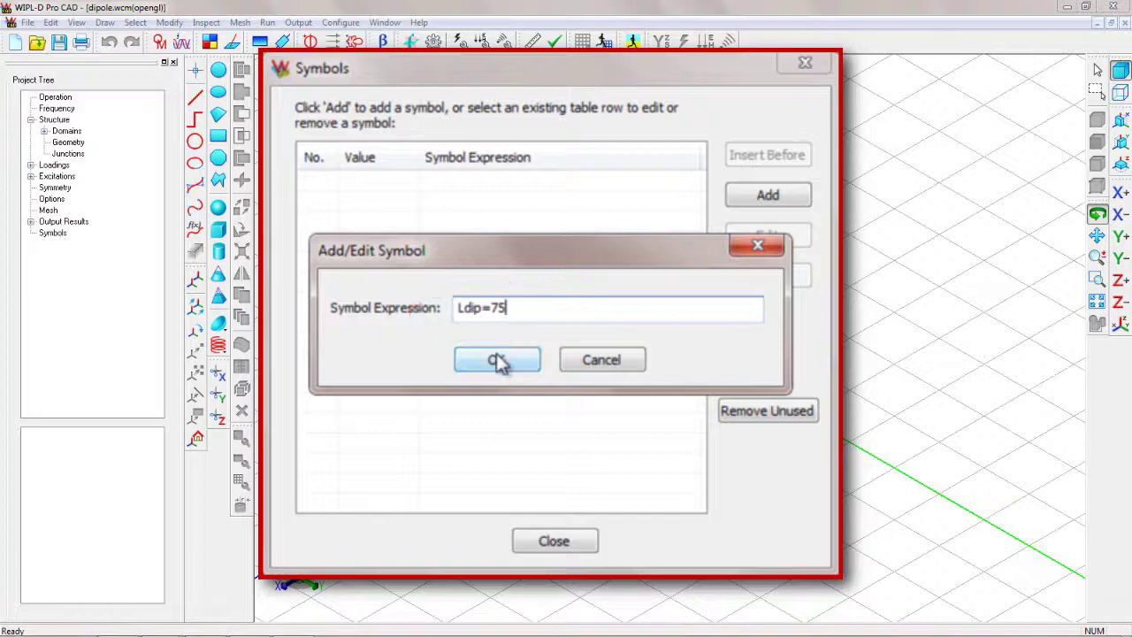
{"action": "left_click", "coordinate": [499, 360]}
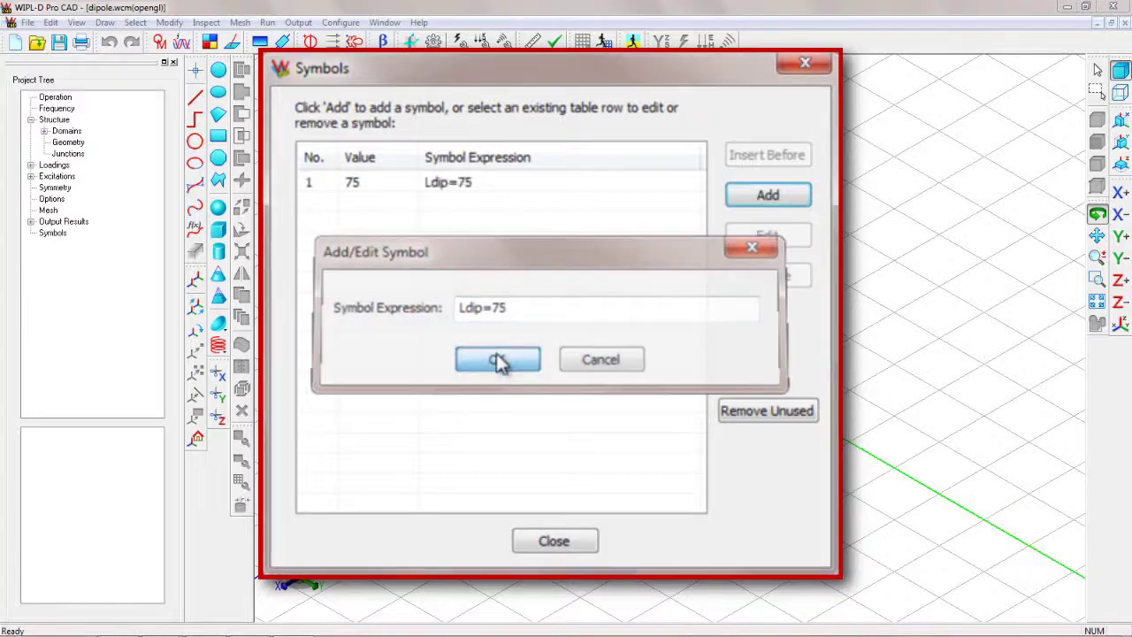
{"action": "left_click", "coordinate": [769, 200]}
{"action": "type", "text": "Rdip=1"}
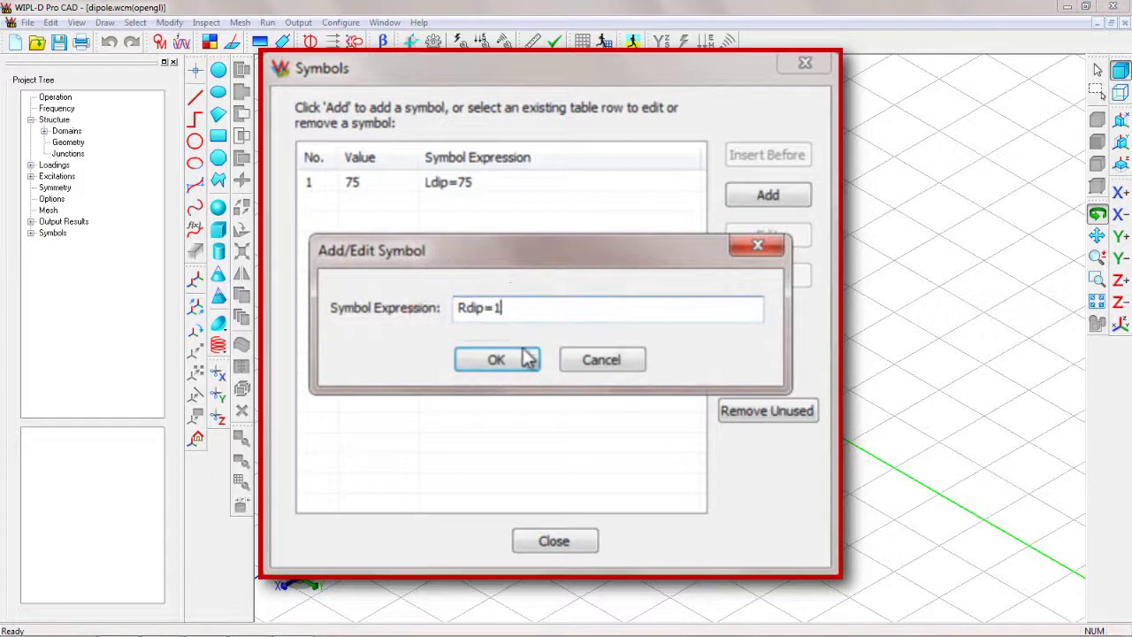
{"action": "left_click", "coordinate": [496, 359]}
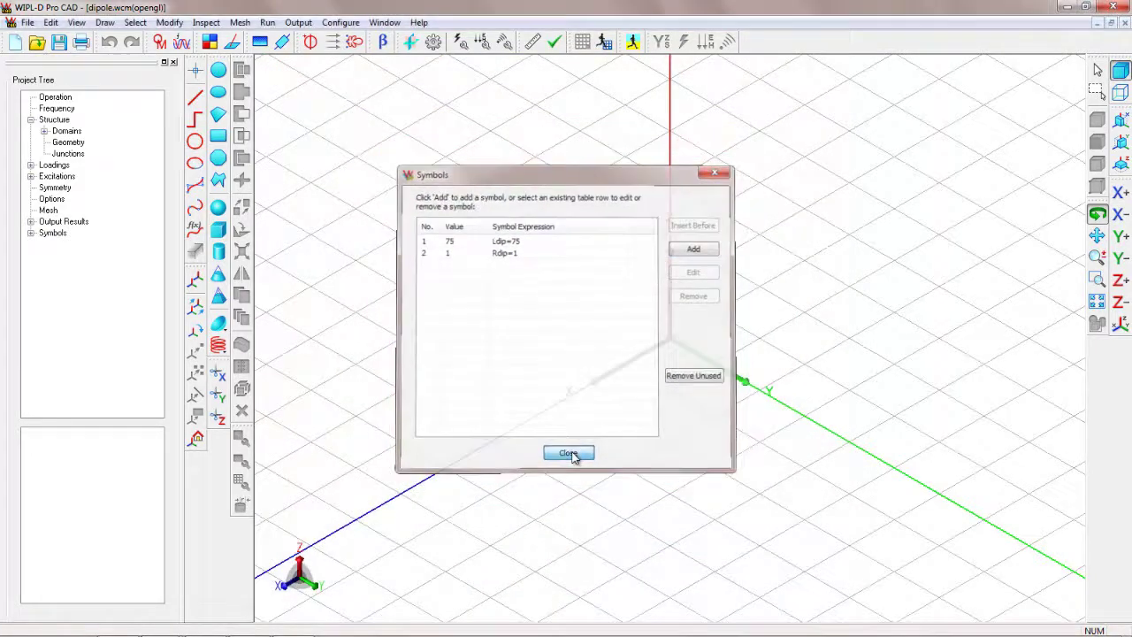
Close the symbols list and set the new wire's radius to Rdip
{"action": "left_click", "coordinate": [568, 469]}
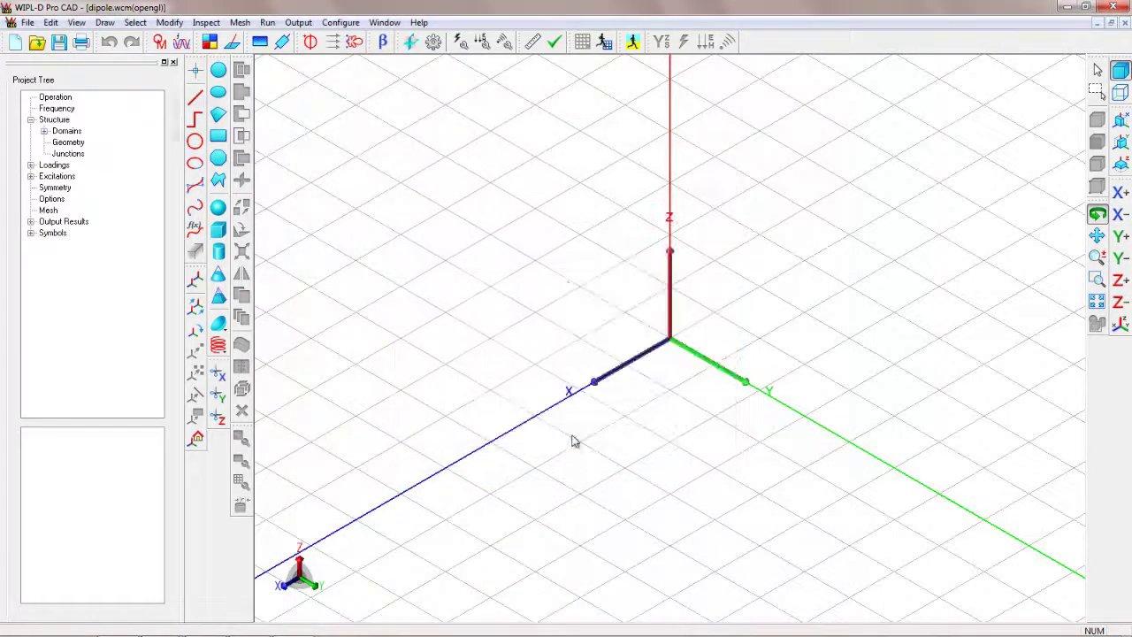
{"action": "left_click", "coordinate": [195, 117]}
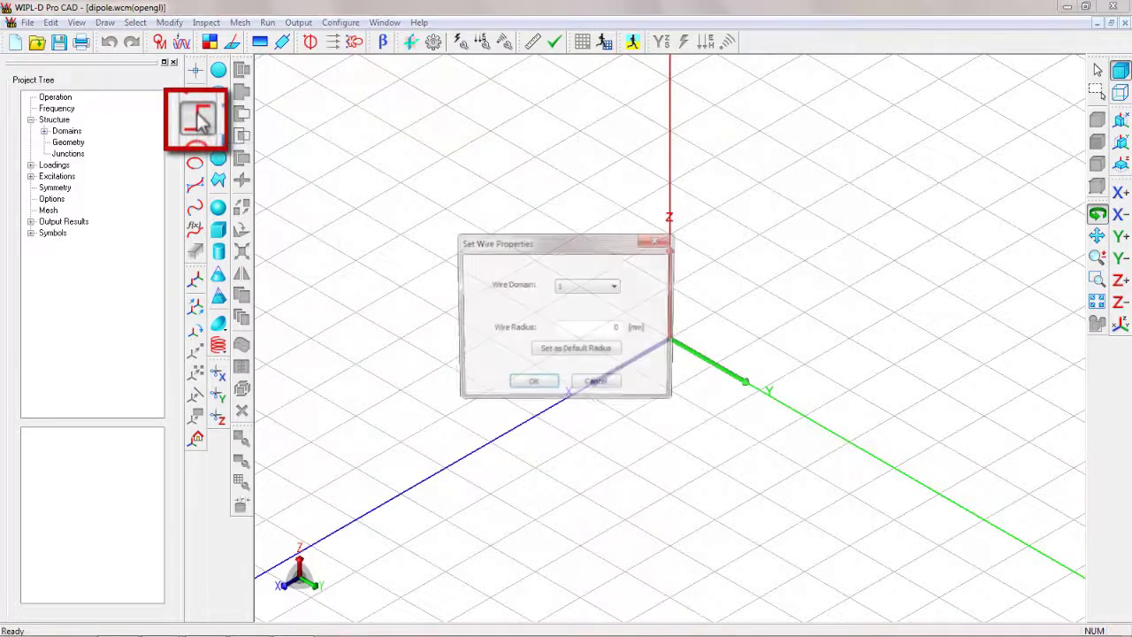
{"action": "double_click", "coordinate": [617, 328]}
{"action": "type", "text": "Rdip"}
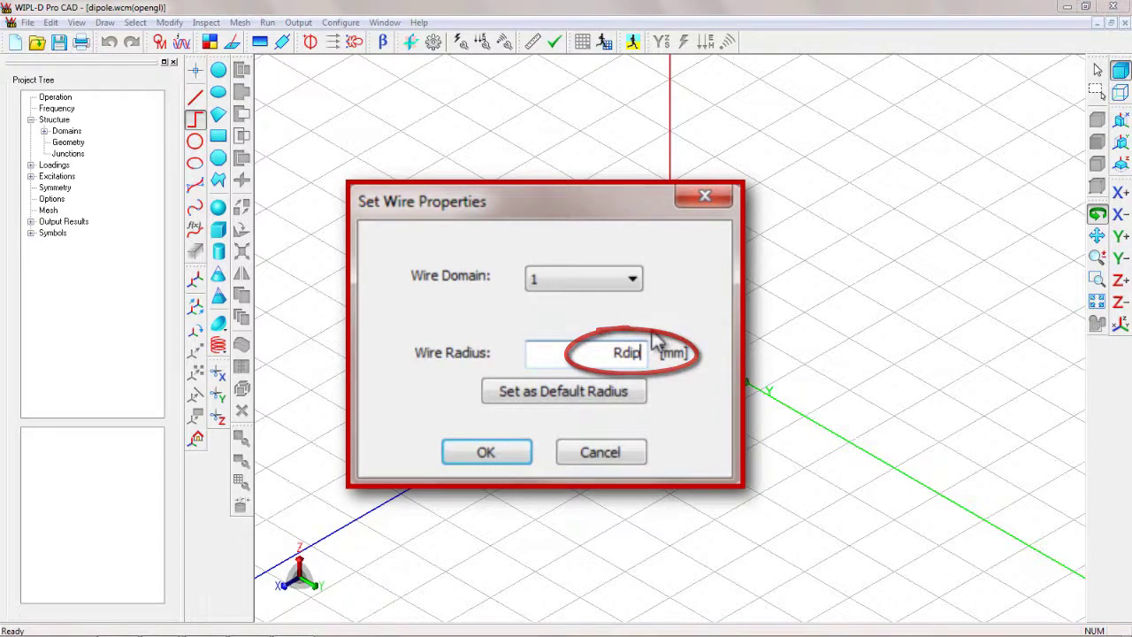
{"action": "left_click", "coordinate": [537, 378]}
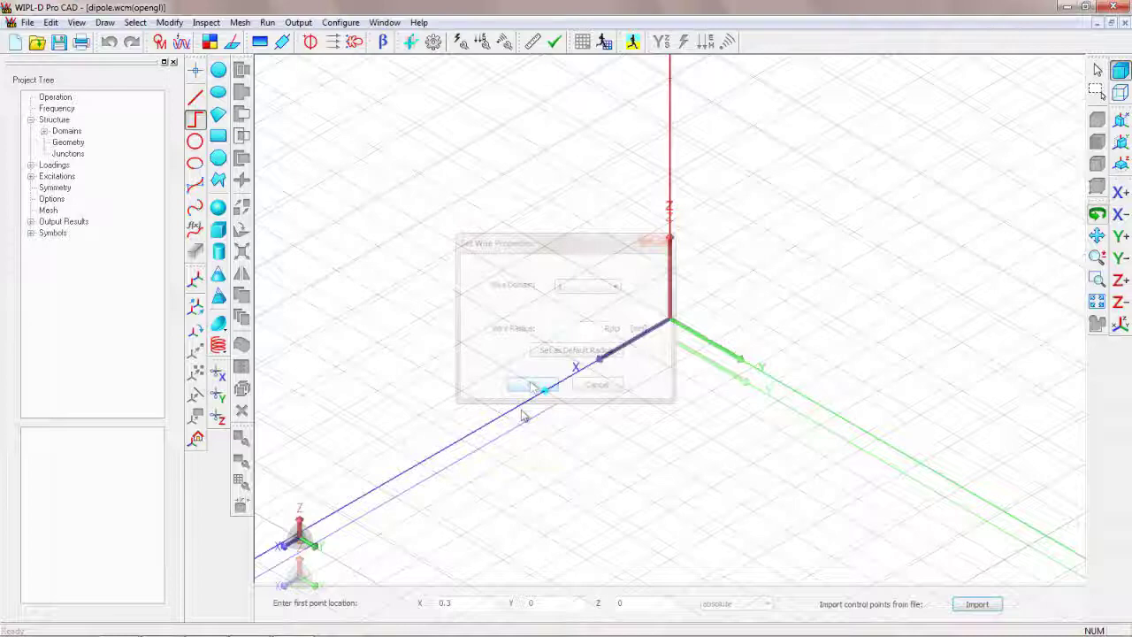
Draw Wire1 through points (0,0,-Ldip), (0,0,0) and (0,0,Ldip)
{"action": "double_click", "coordinate": [466, 601]}
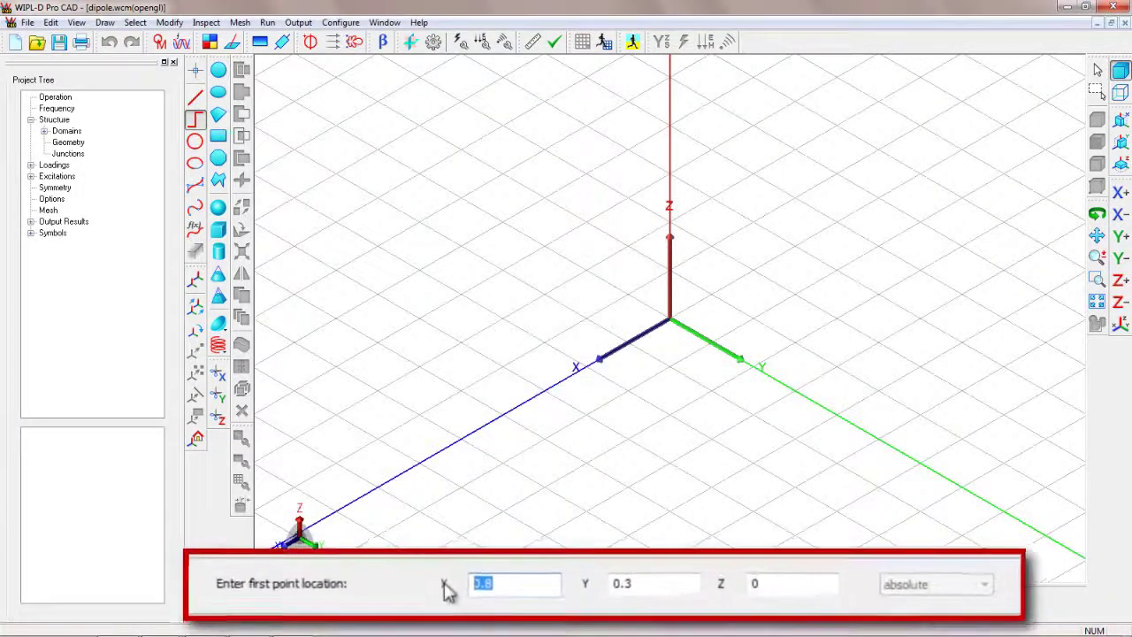
{"action": "type", "text": "0"}
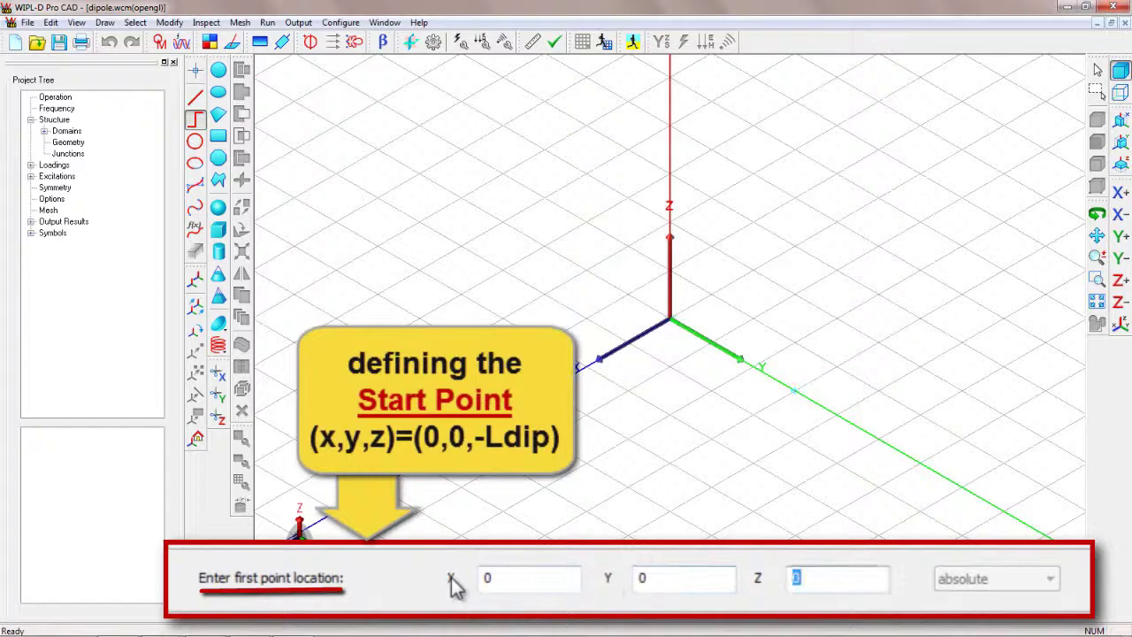
{"action": "type", "text": "dip"}
{"action": "key", "text": "Return"}
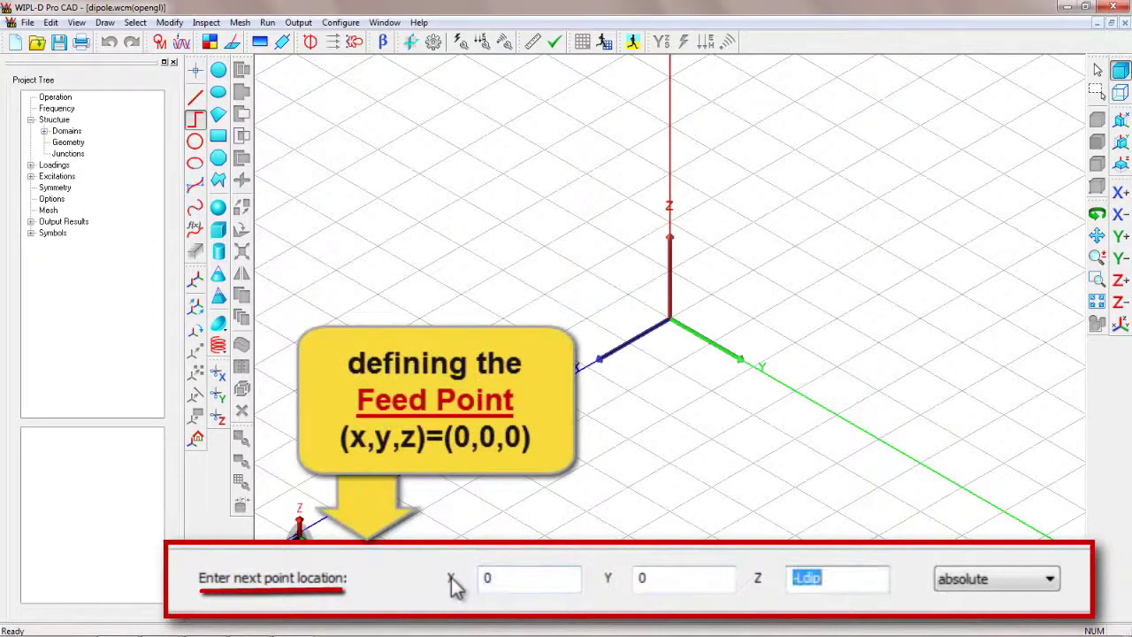
{"action": "type", "text": "0"}
{"action": "key", "text": "Return"}
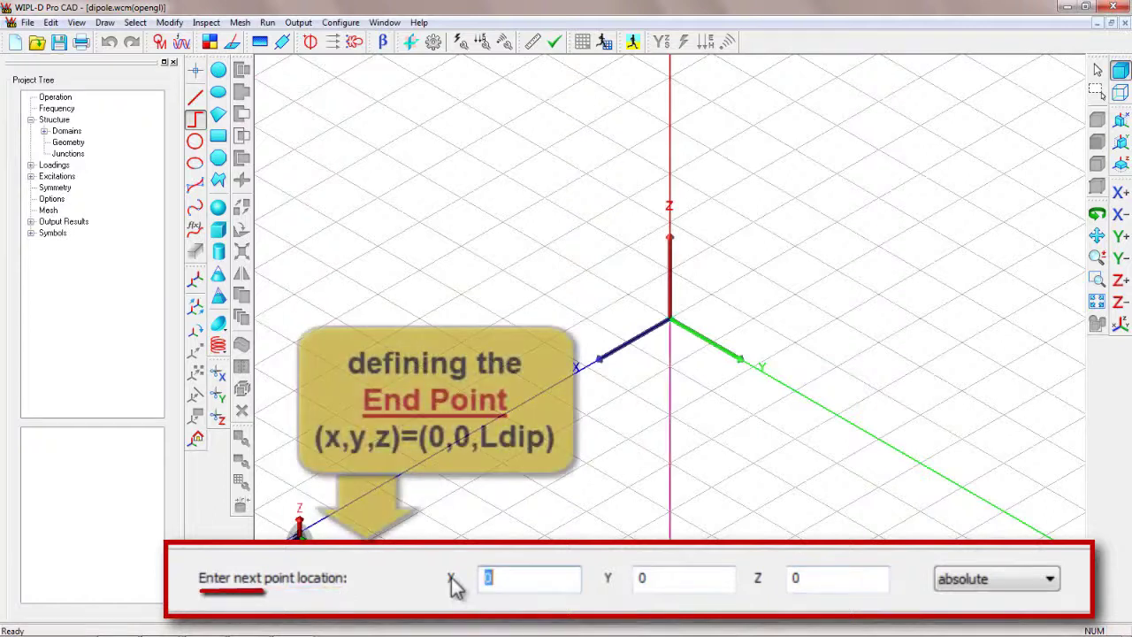
{"action": "key", "text": "Tab"}
{"action": "type", "text": "Ldip"}
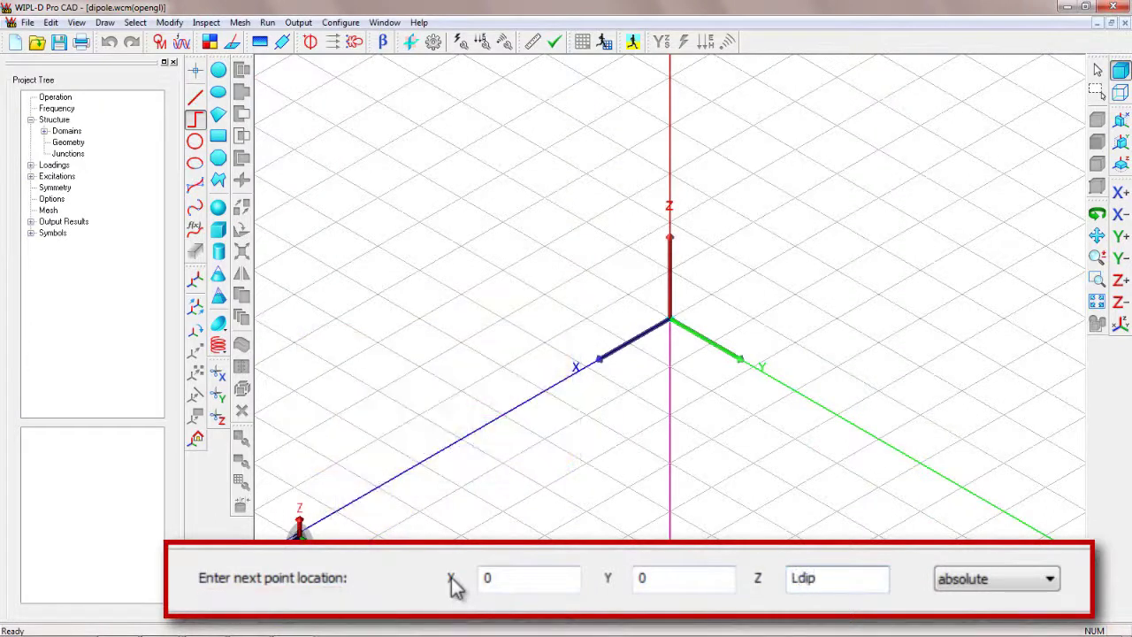
{"action": "key", "text": "Return"}
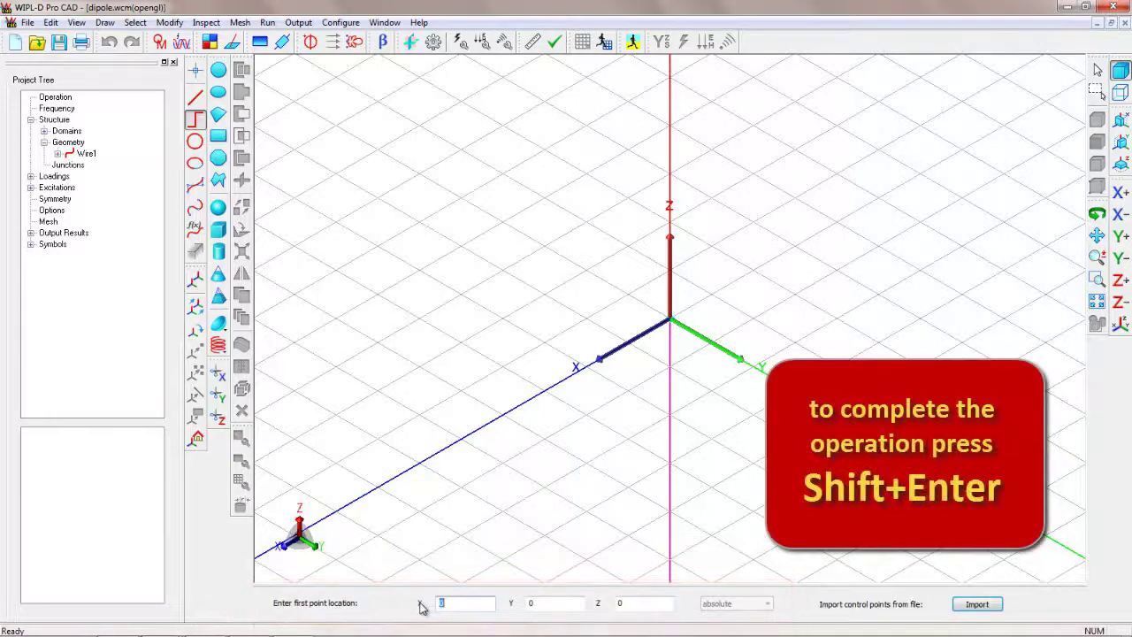
{"action": "key", "text": "shift+Return"}
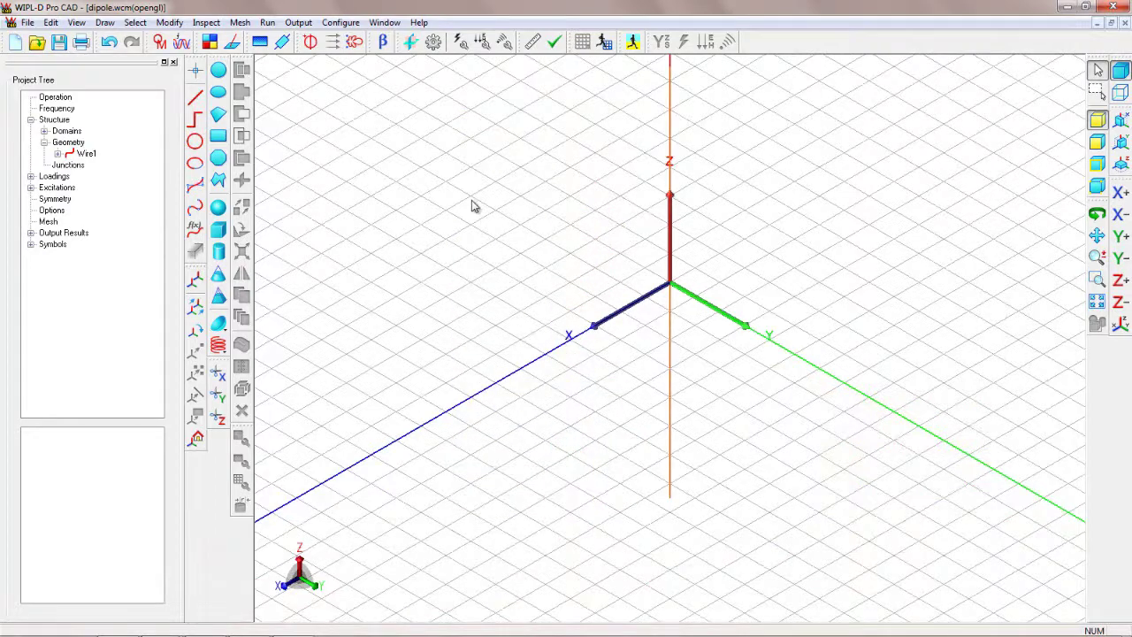
Turn off Draw > Grid > Visibility to hide the working-plane grid
{"action": "left_click", "coordinate": [104, 23]}
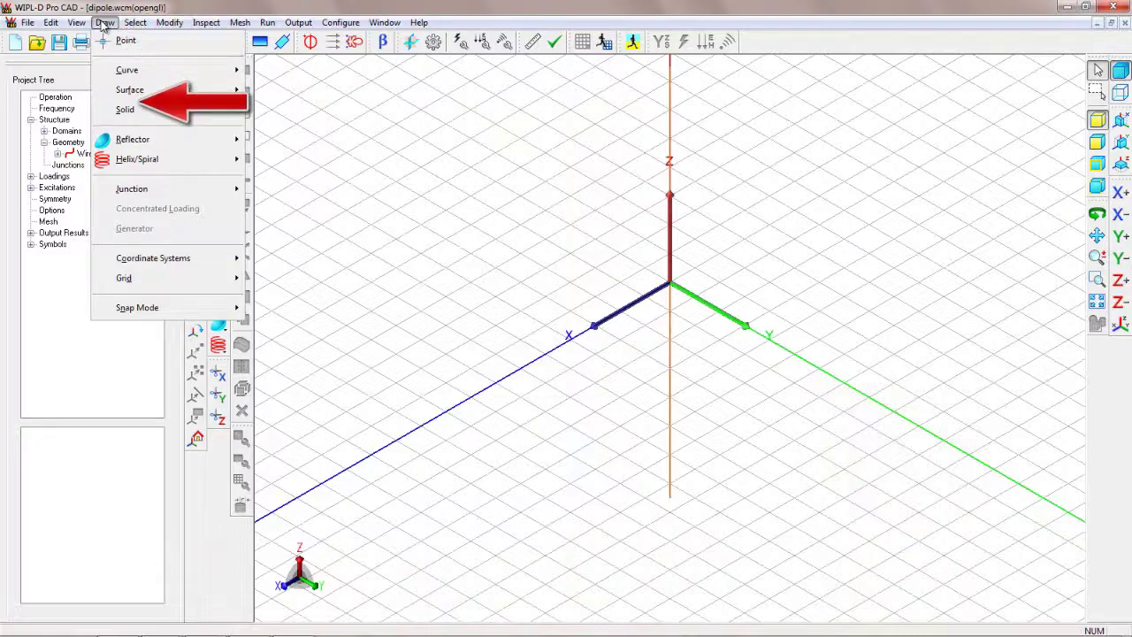
{"action": "left_click", "coordinate": [180, 284]}
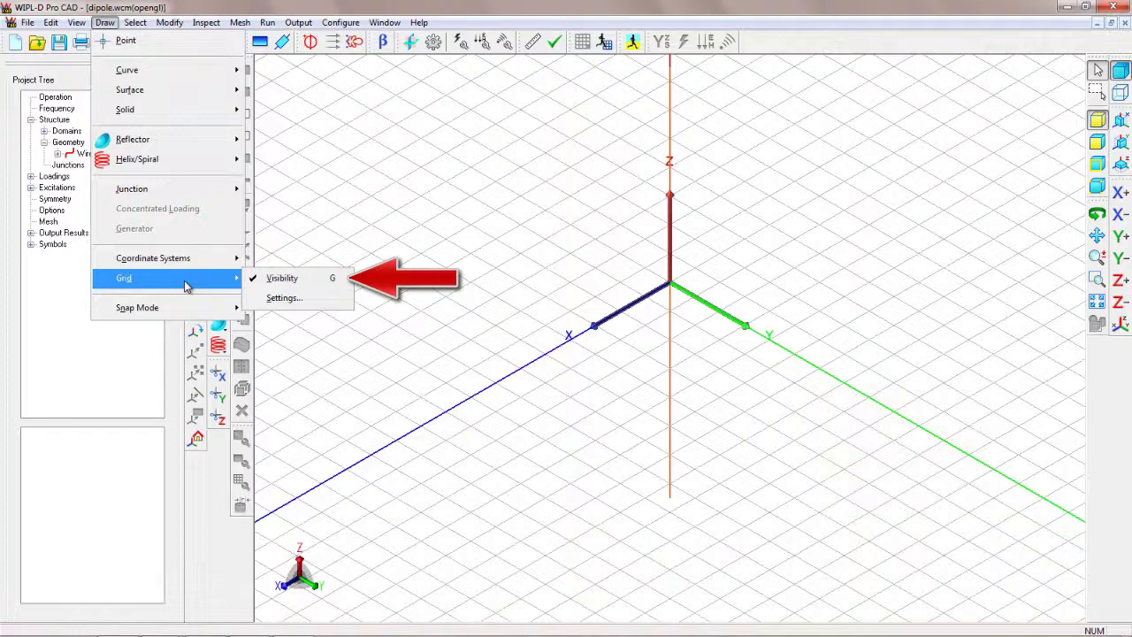
{"action": "left_click", "coordinate": [278, 283]}
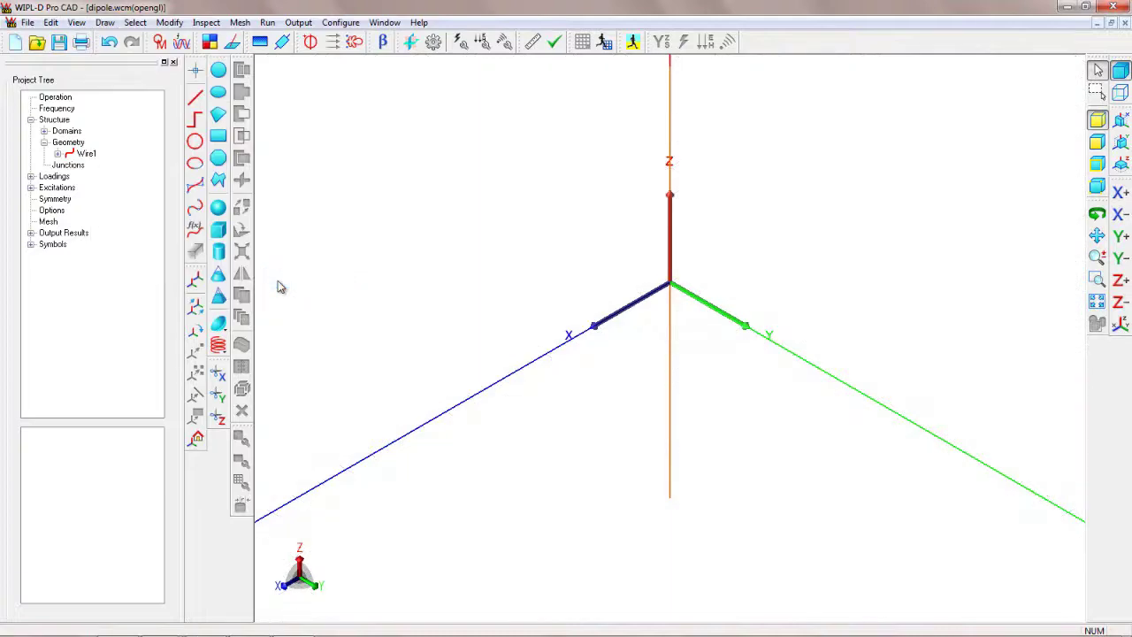
Hide the global and working coordinate systems and show Wire1 as a solid cylinder
{"action": "left_click", "coordinate": [108, 25]}
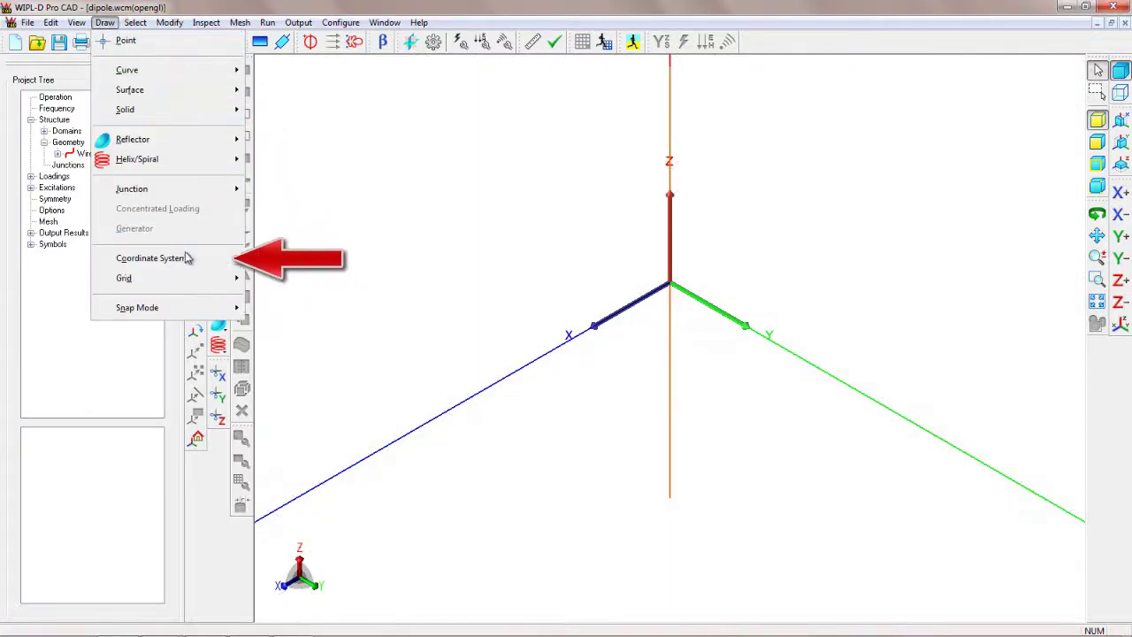
{"action": "mouse_move", "coordinate": [153, 258]}
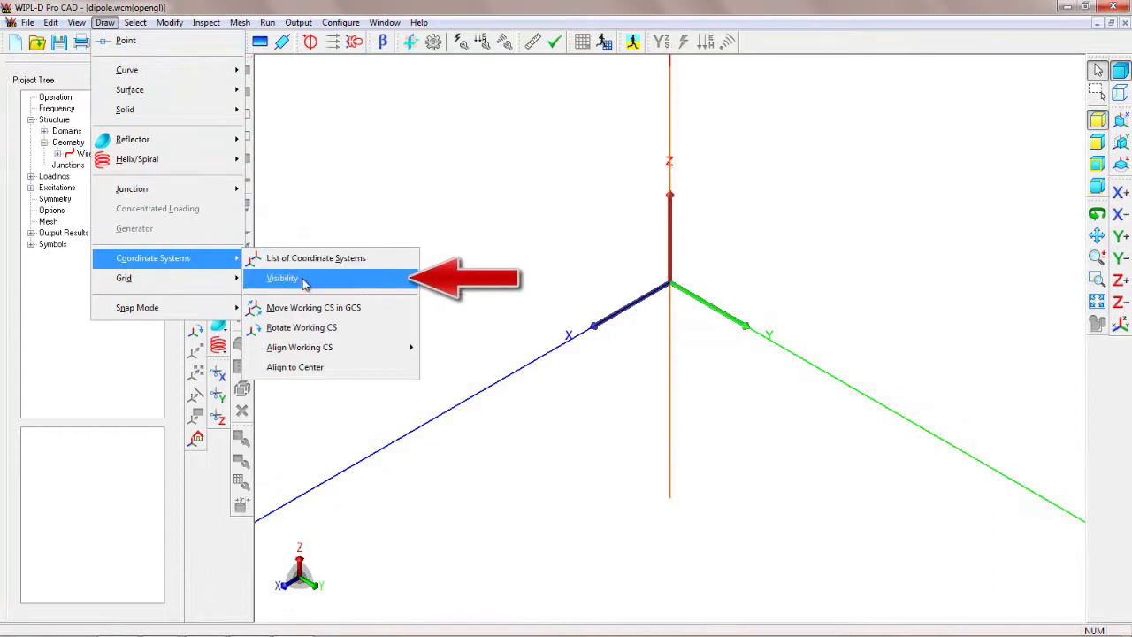
{"action": "mouse_move", "coordinate": [282, 278]}
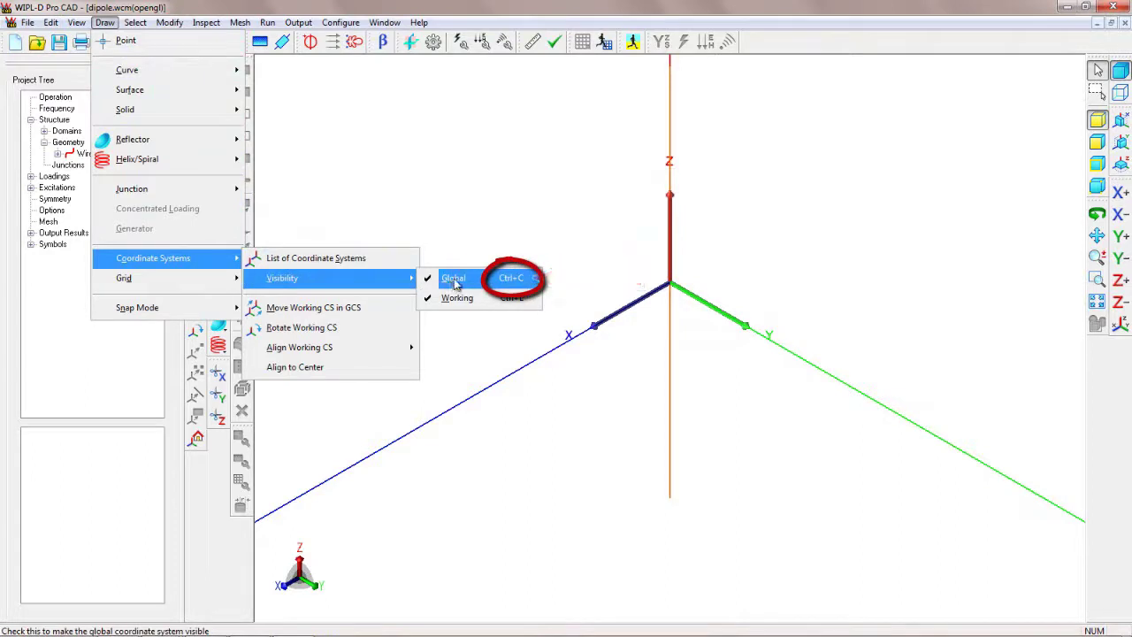
{"action": "left_click", "coordinate": [454, 279]}
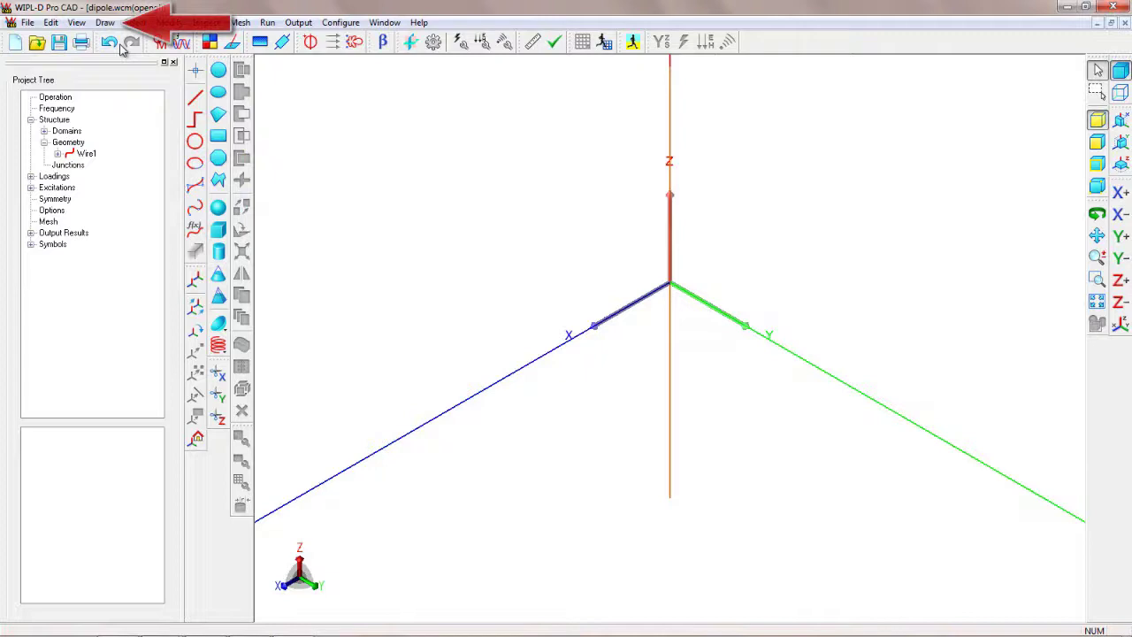
{"action": "left_click", "coordinate": [103, 23]}
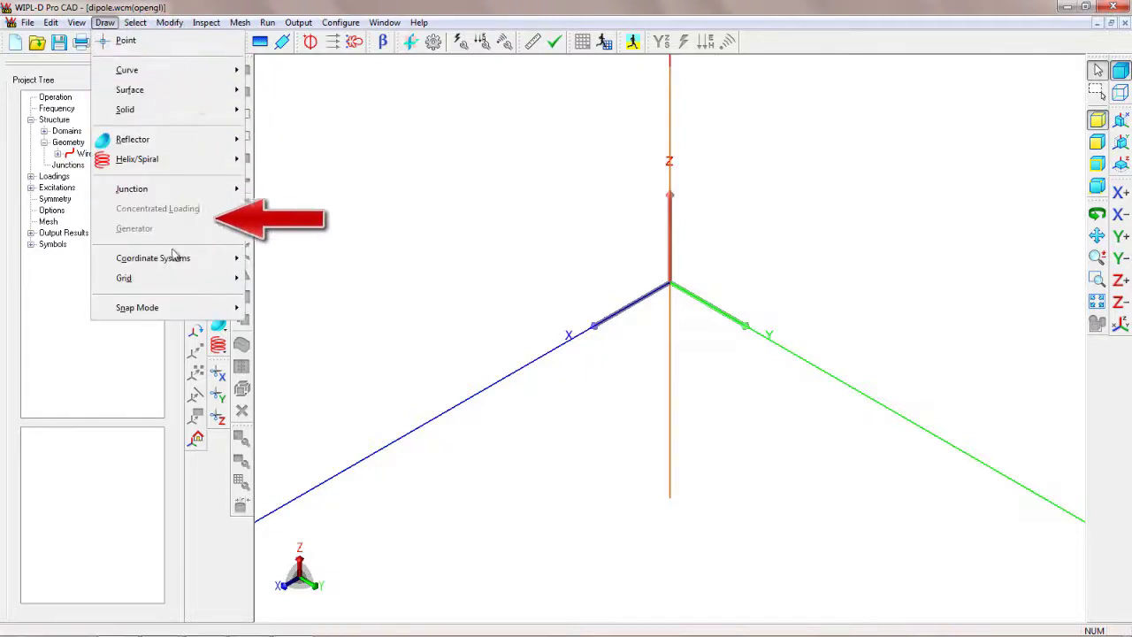
{"action": "mouse_move", "coordinate": [153, 258]}
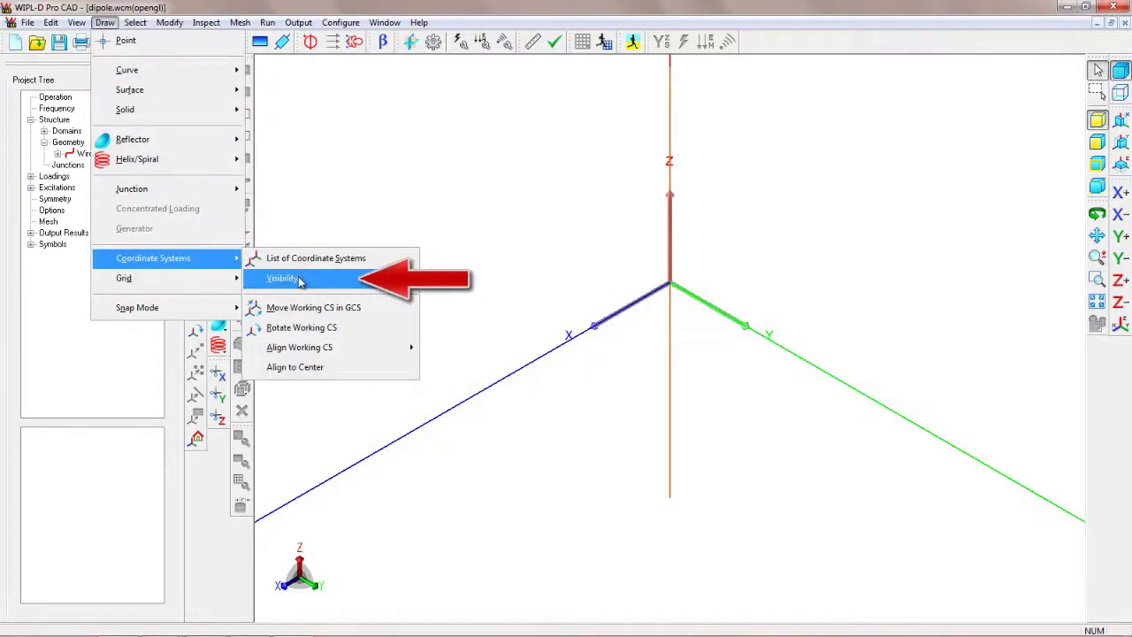
{"action": "mouse_move", "coordinate": [283, 278]}
{"action": "left_click", "coordinate": [459, 297]}
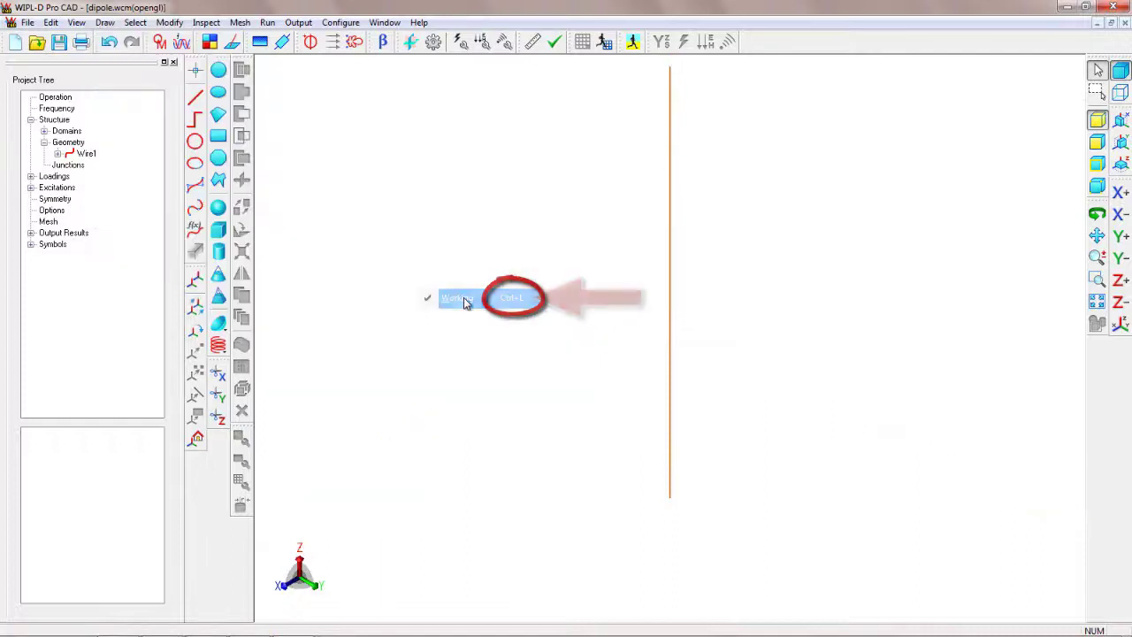
{"action": "left_click", "coordinate": [77, 22]}
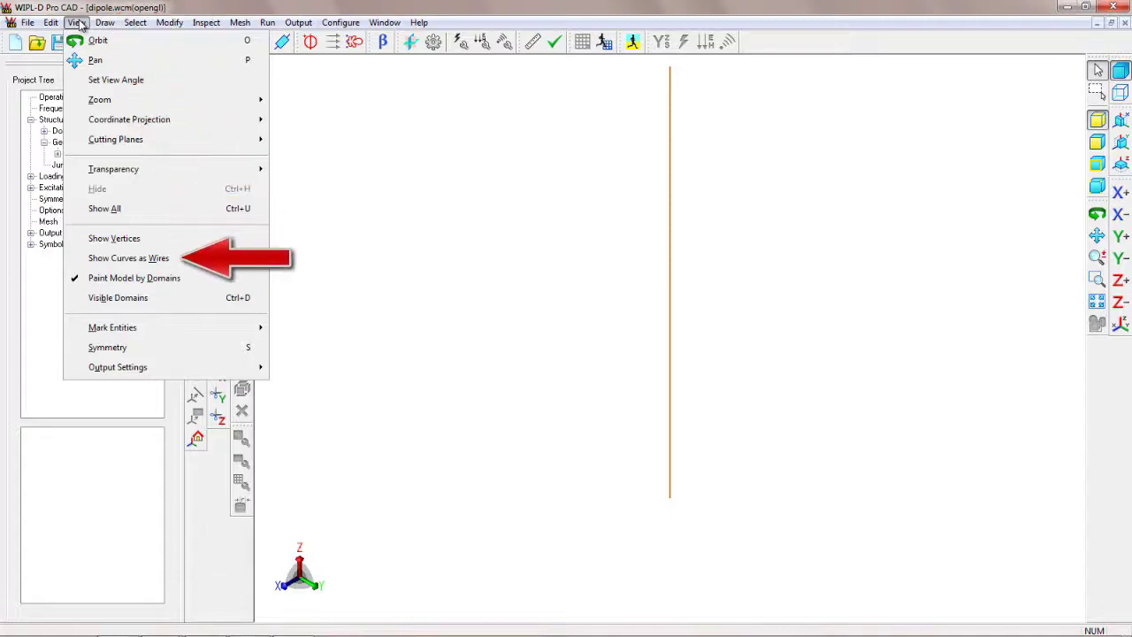
{"action": "left_click", "coordinate": [147, 258]}
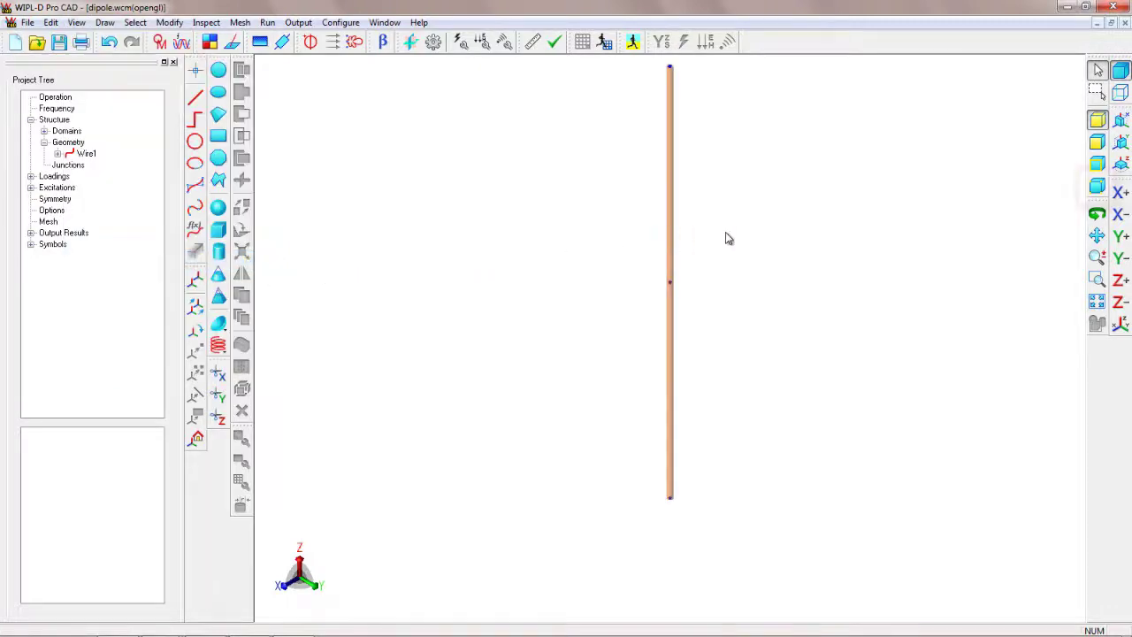
Add a 1 V generator between Wire1's middle and top vertices
{"action": "left_click", "coordinate": [1100, 196]}
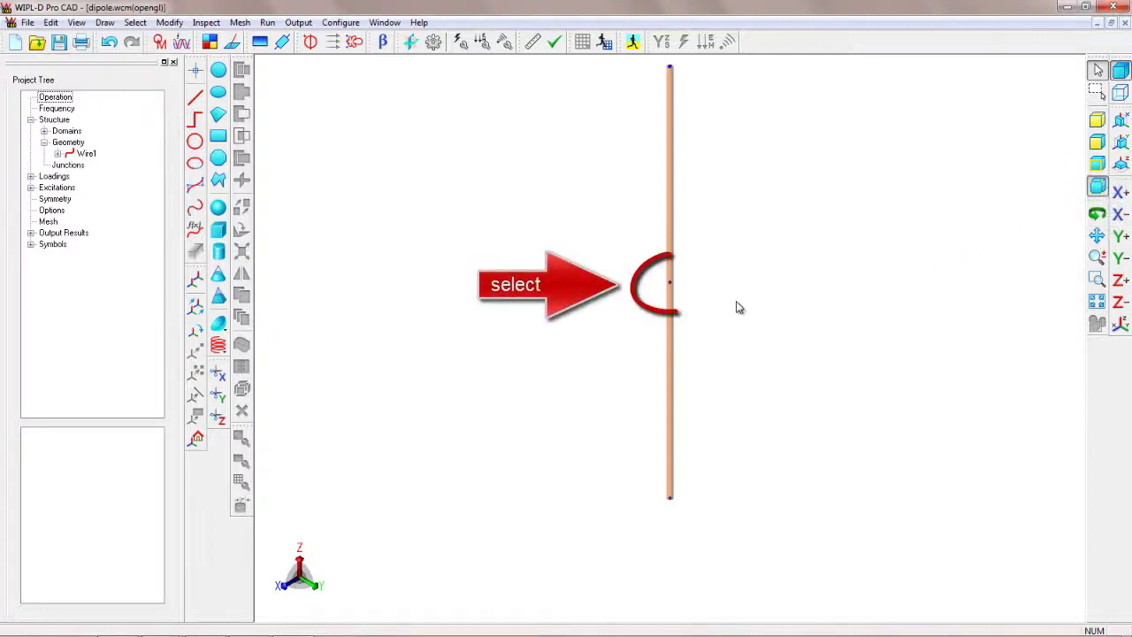
{"action": "left_click", "coordinate": [674, 286]}
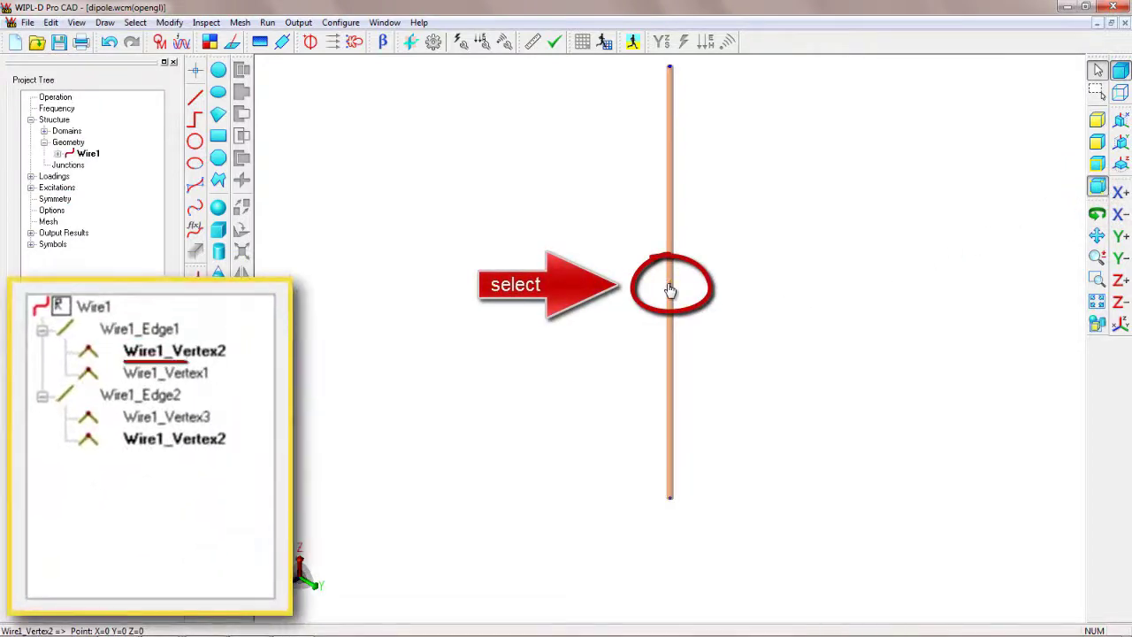
{"action": "left_click", "coordinate": [670, 68]}
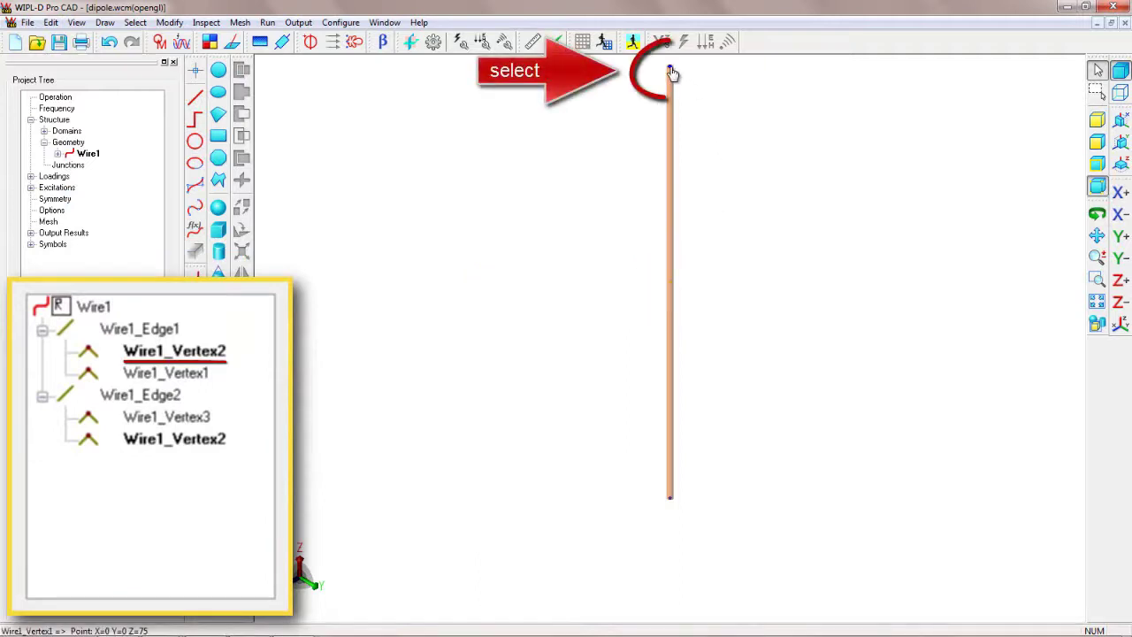
{"action": "right_click", "coordinate": [695, 172]}
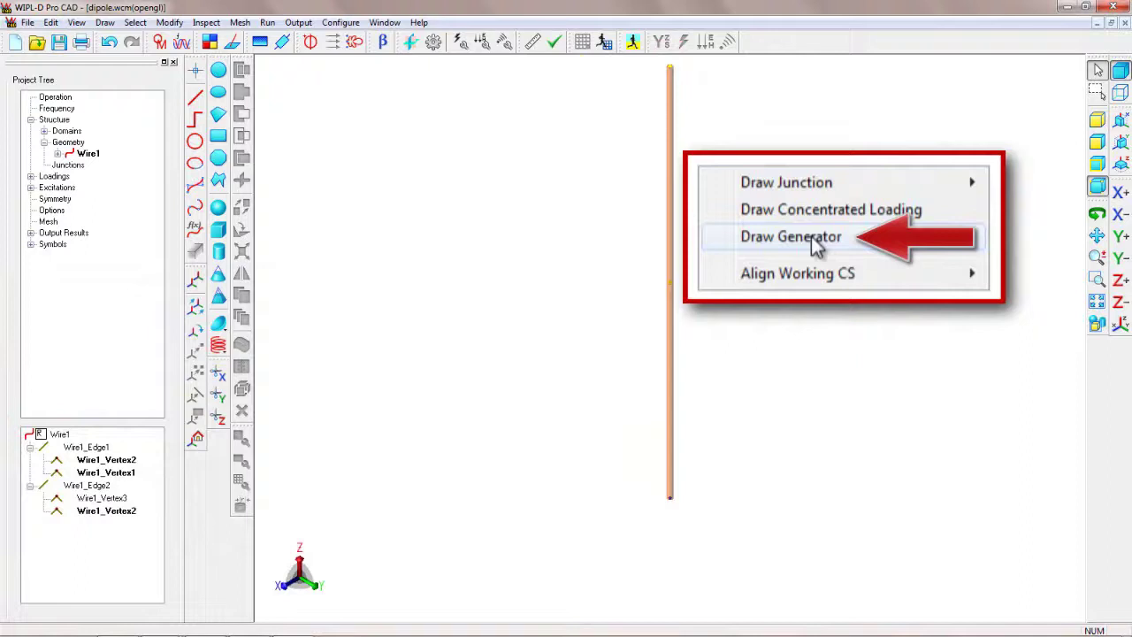
{"action": "left_click", "coordinate": [810, 236]}
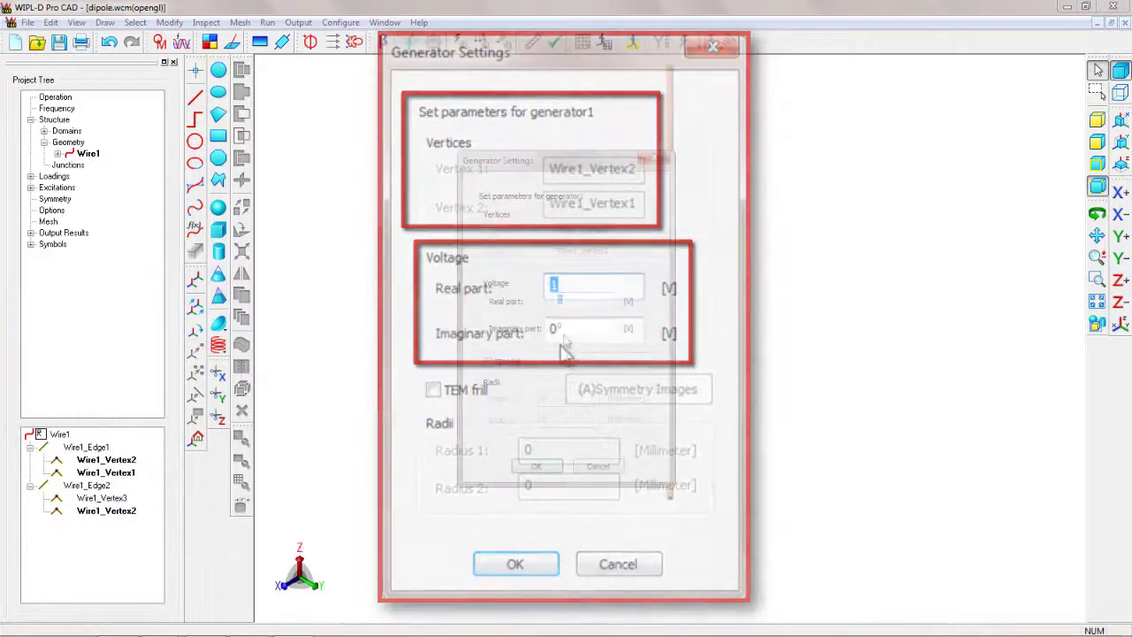
{"action": "left_click", "coordinate": [538, 466]}
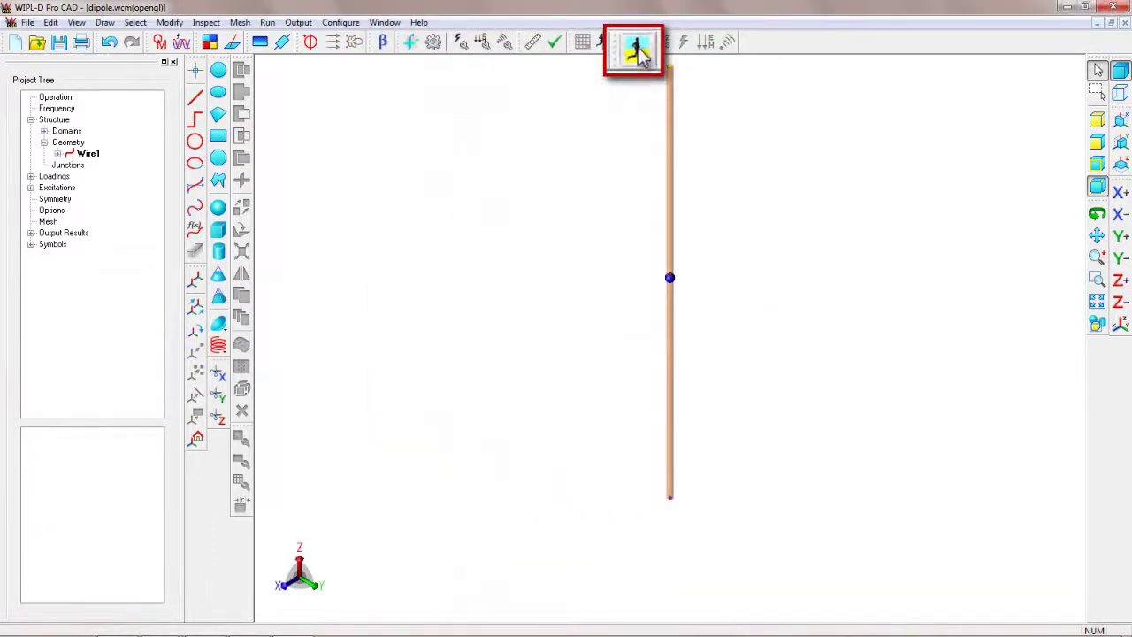
Run the dipole simulation and display the S11 parameter graph
{"action": "left_click", "coordinate": [638, 48]}
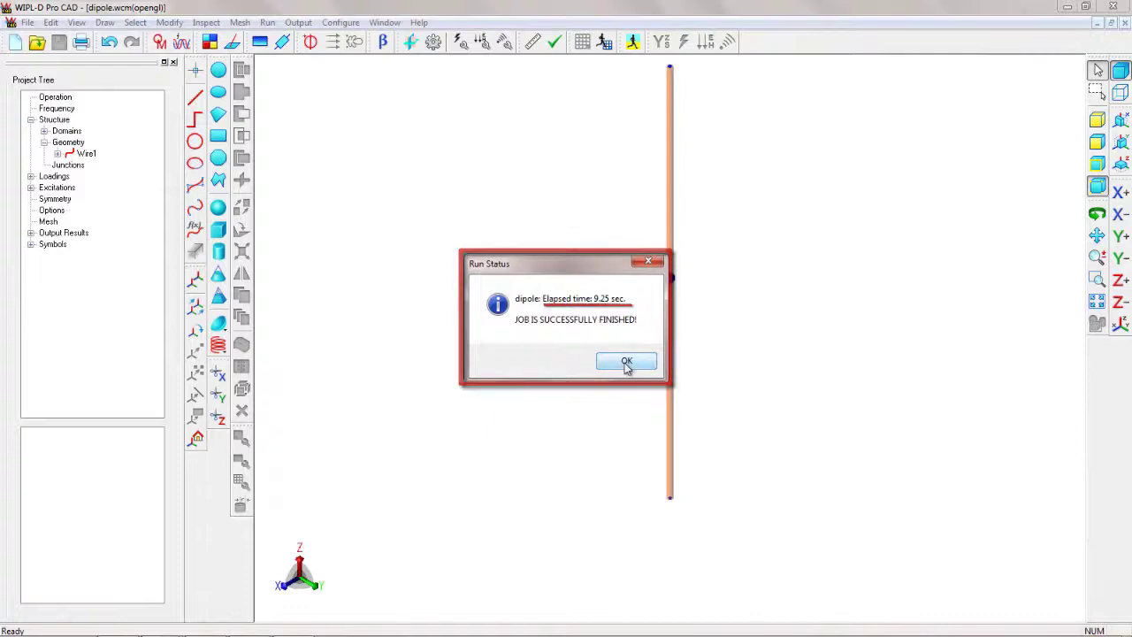
{"action": "left_click", "coordinate": [626, 362]}
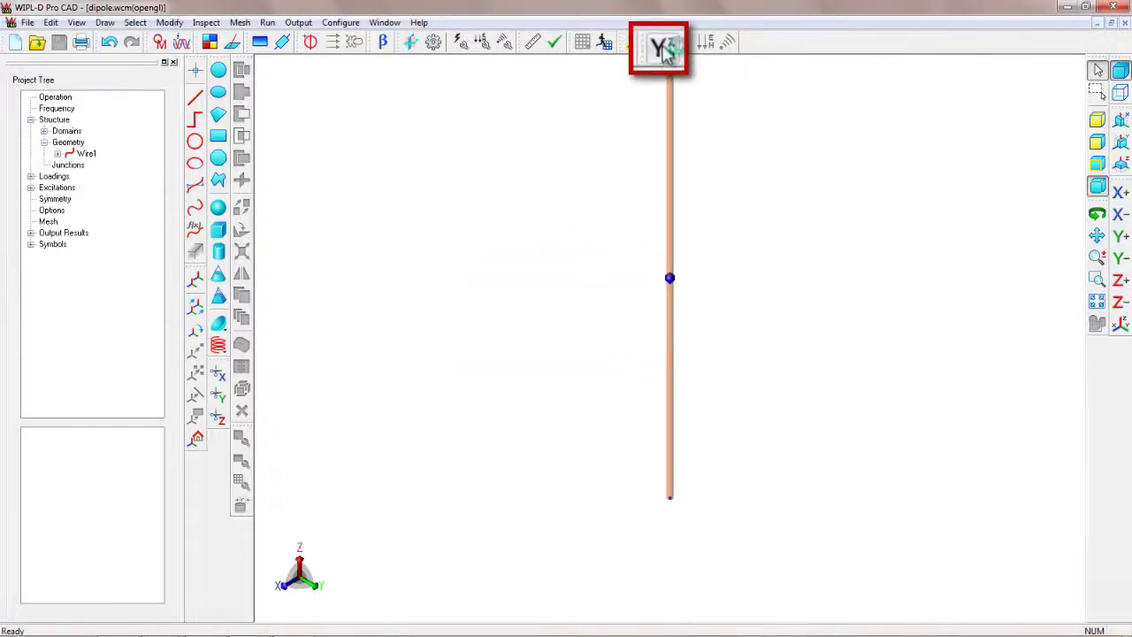
{"action": "left_click", "coordinate": [662, 45]}
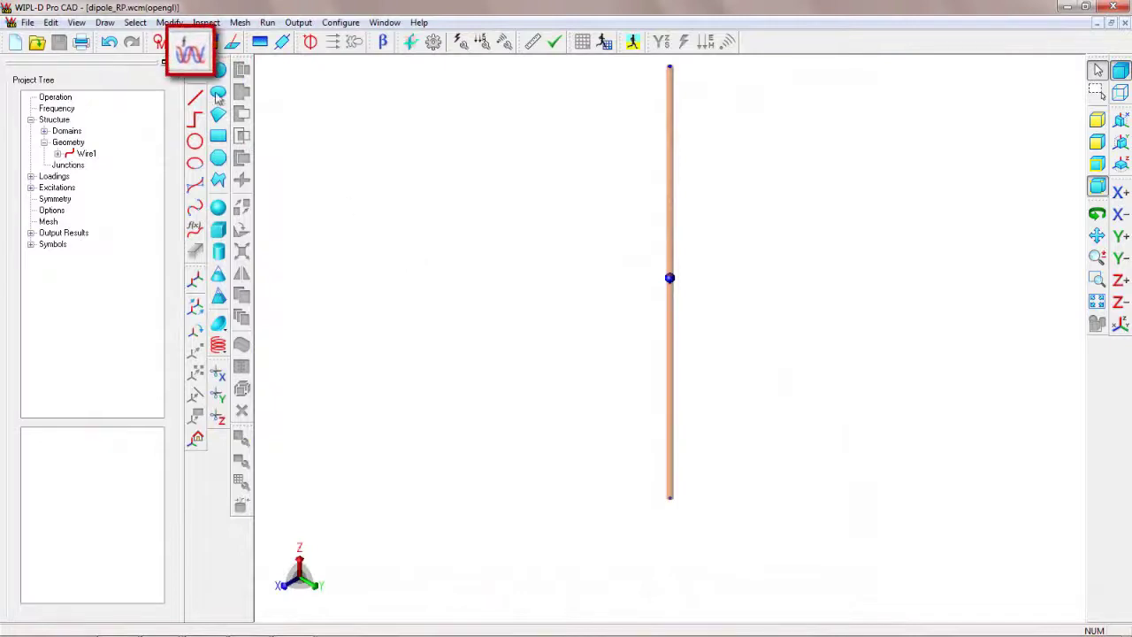
Set the simulation to a single frequency of 1 GHz
{"action": "left_click", "coordinate": [196, 55]}
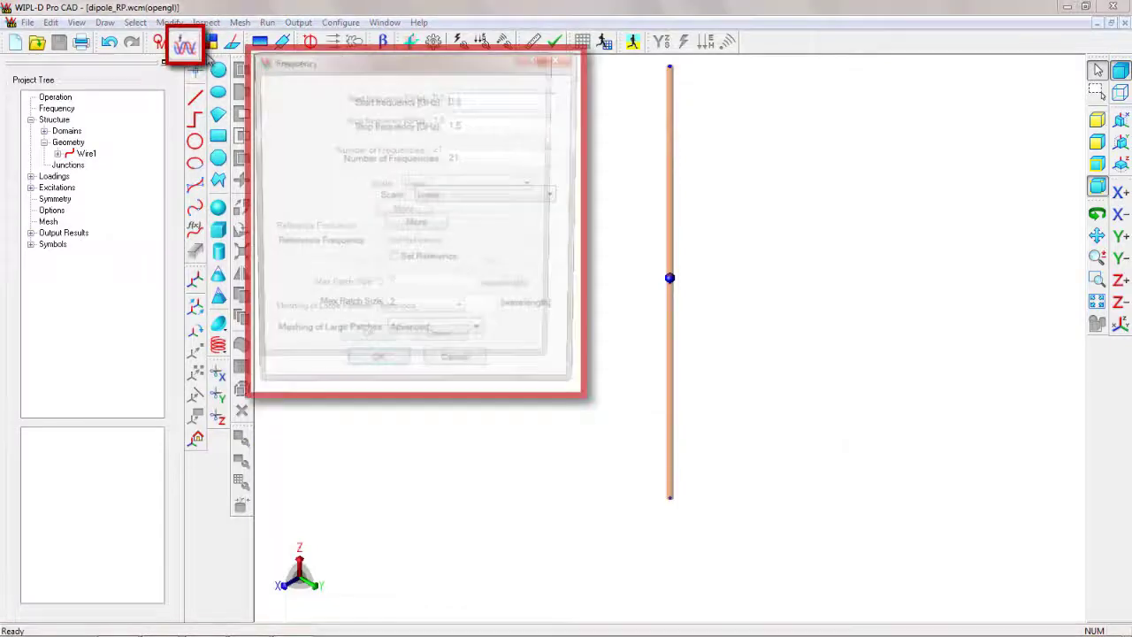
{"action": "type", "text": "1"}
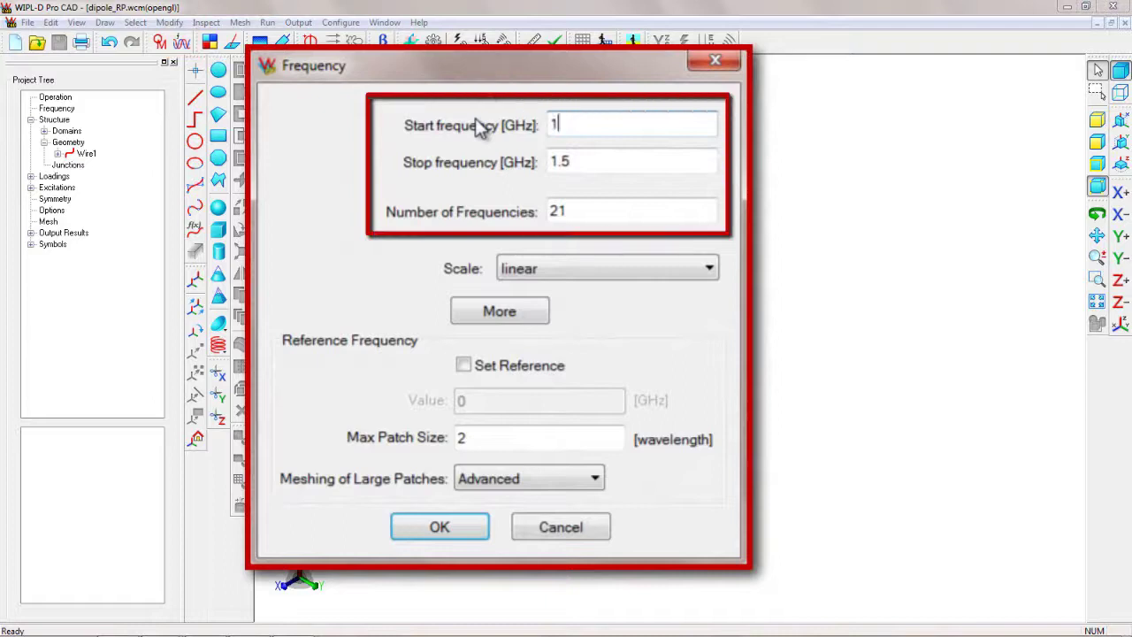
{"action": "left_click", "coordinate": [440, 524]}
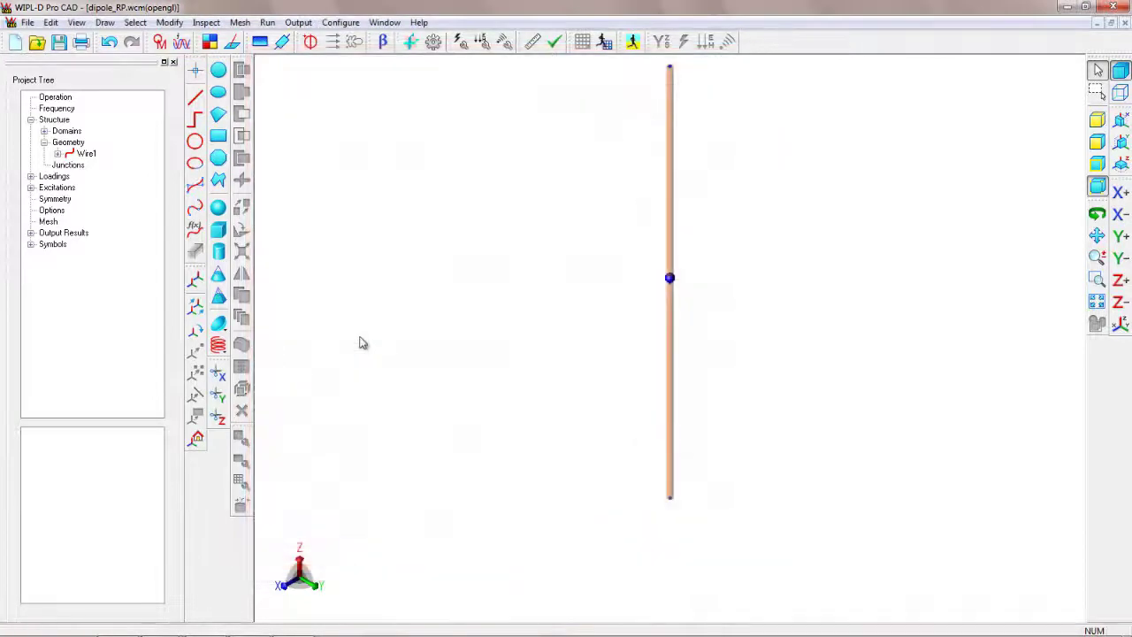
Set the radiation pattern to 73 phi directions (0–360°) and 73 theta directions (−90–90°)
{"action": "left_click", "coordinate": [500, 51]}
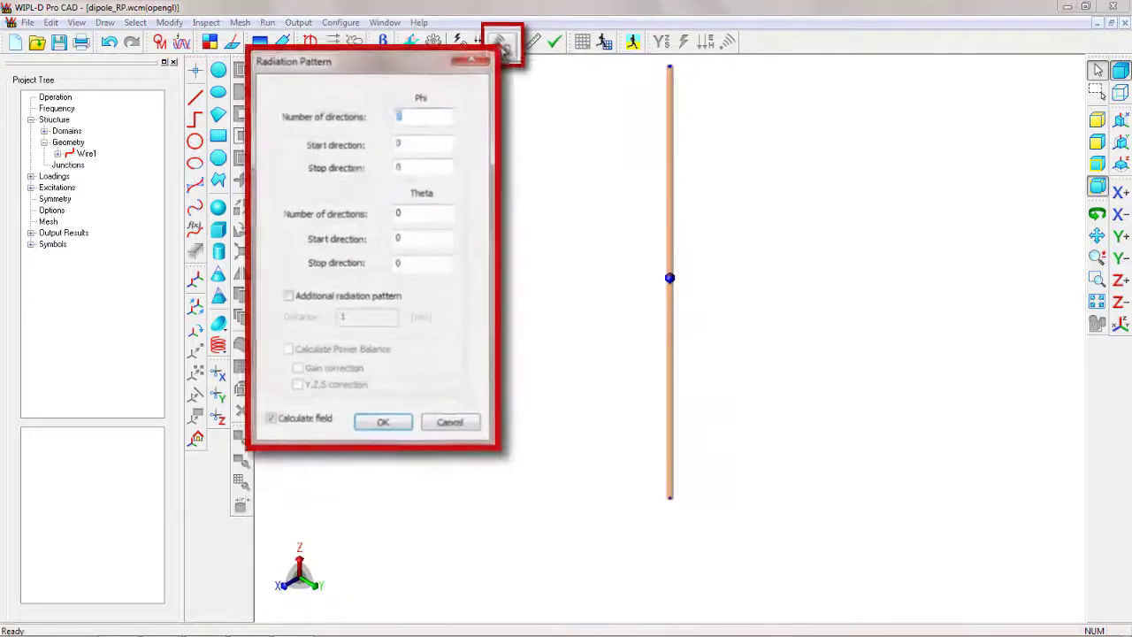
{"action": "double_click", "coordinate": [481, 144]}
{"action": "type", "text": "73"}
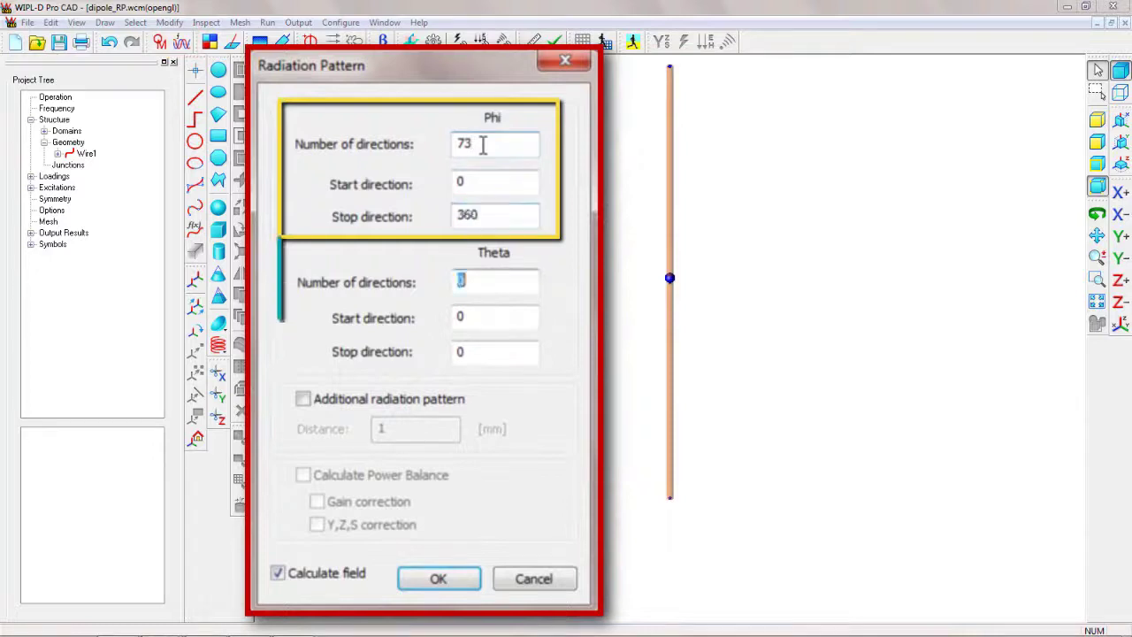
{"action": "type", "text": "73"}
{"action": "key", "text": "Tab"}
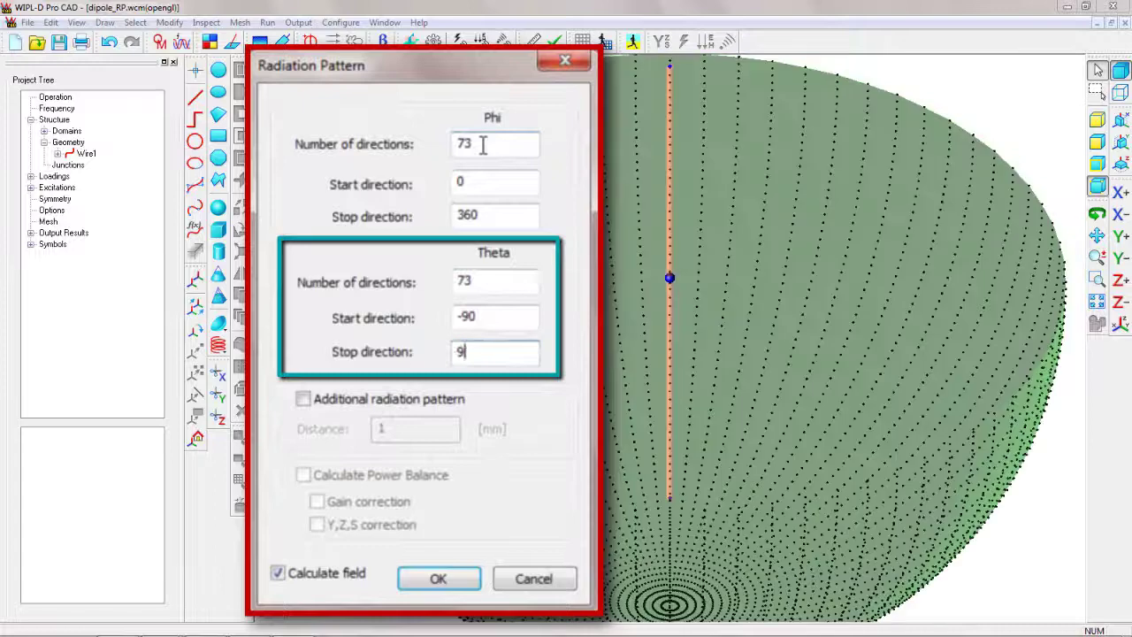
{"action": "type", "text": "0"}
{"action": "key", "text": "Tab"}
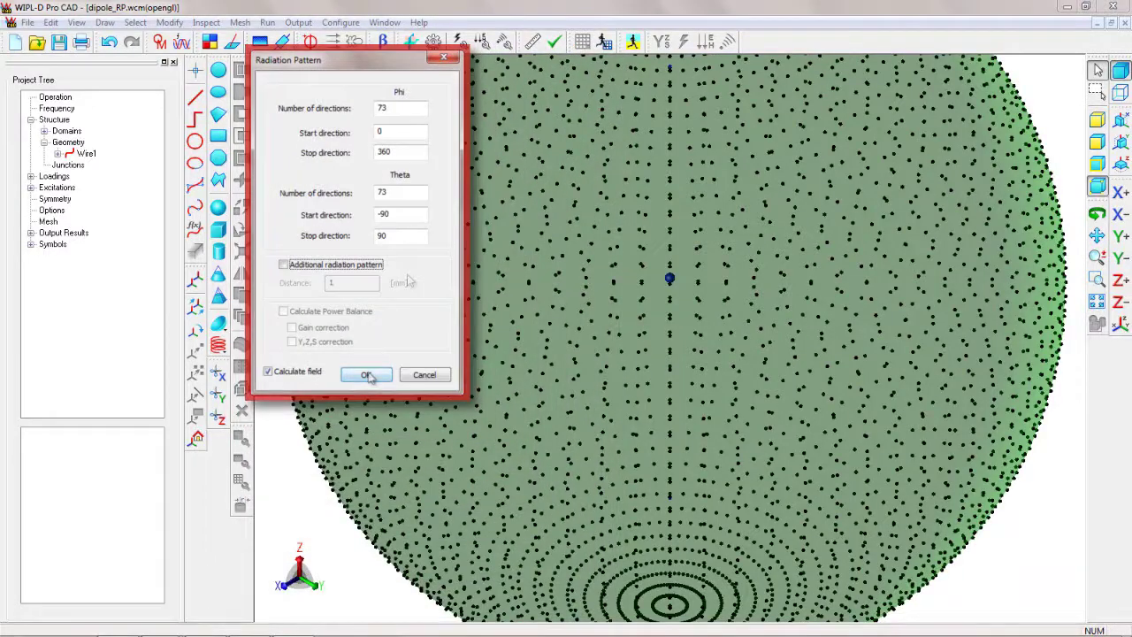
{"action": "left_click", "coordinate": [367, 376]}
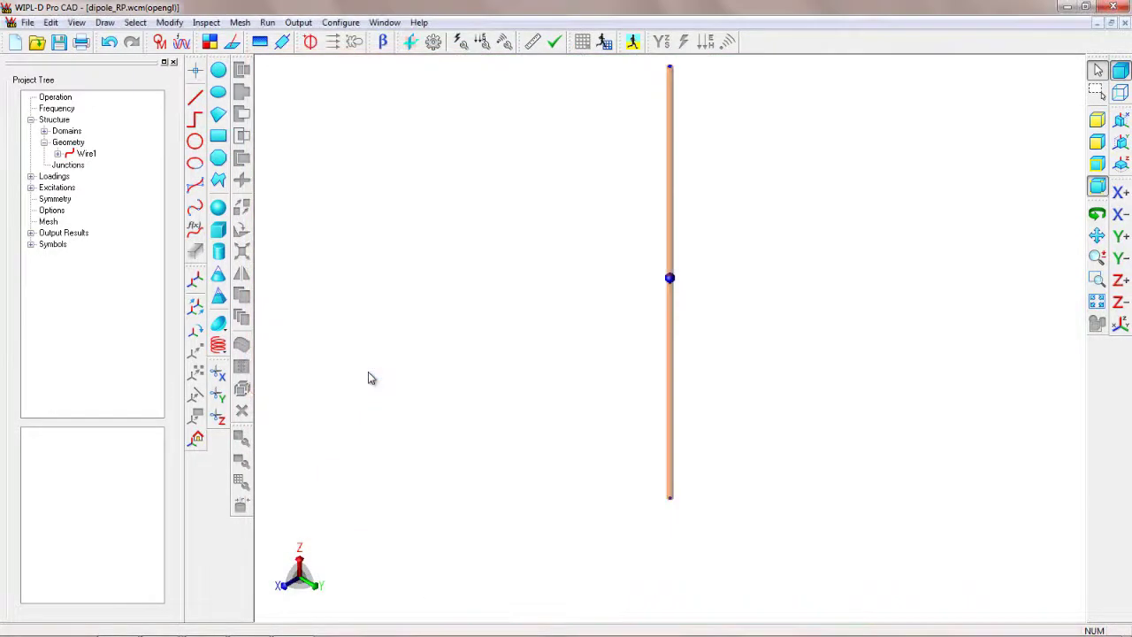
Simulate the dipole and inspect its doughnut-shaped 3D gain pattern in dB
{"action": "left_click", "coordinate": [633, 44]}
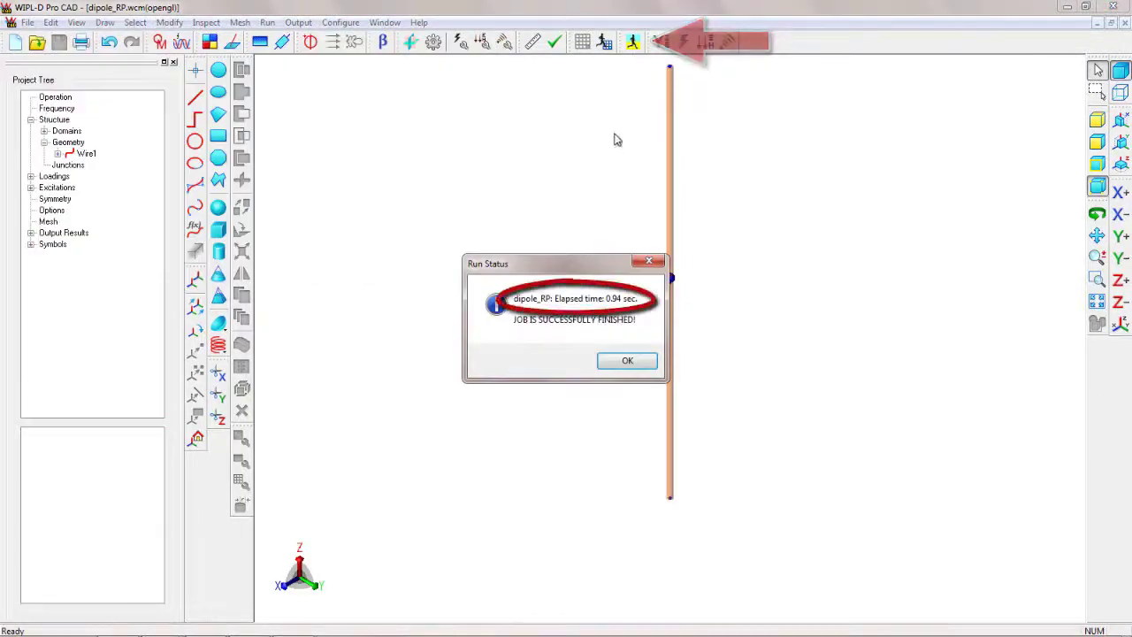
{"action": "left_click", "coordinate": [627, 361]}
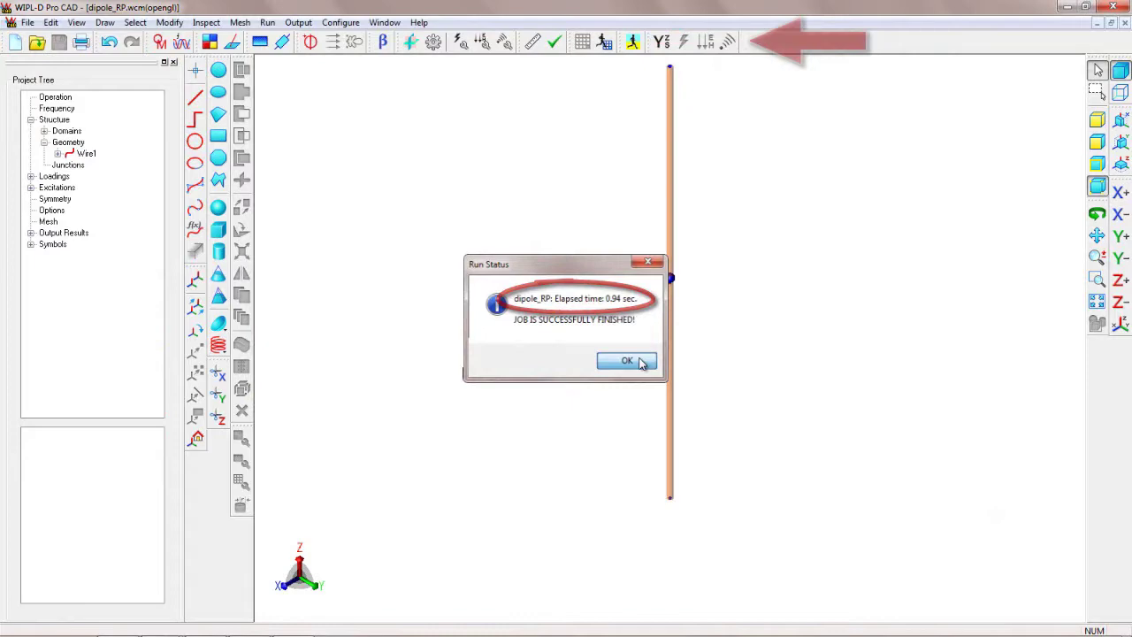
{"action": "left_click", "coordinate": [727, 44]}
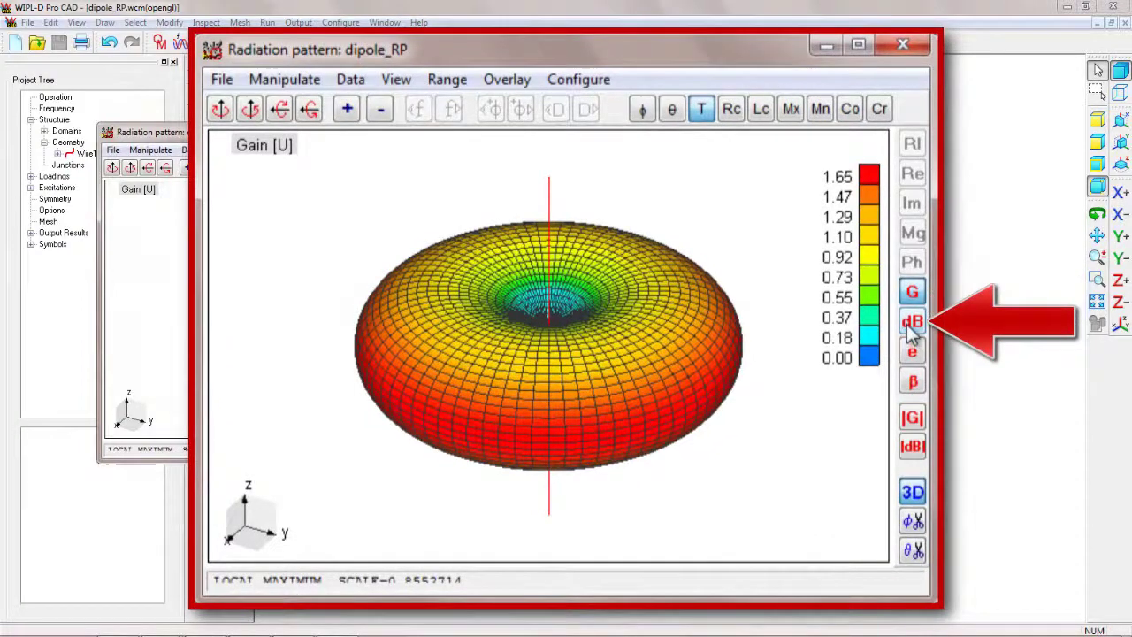
{"action": "left_click", "coordinate": [911, 325]}
{"action": "mouse_move", "coordinate": [753, 449]}
{"action": "left_mouse_down"}
{"action": "mouse_move", "coordinate": [752, 392]}
{"action": "mouse_move", "coordinate": [759, 435]}
{"action": "left_mouse_up"}
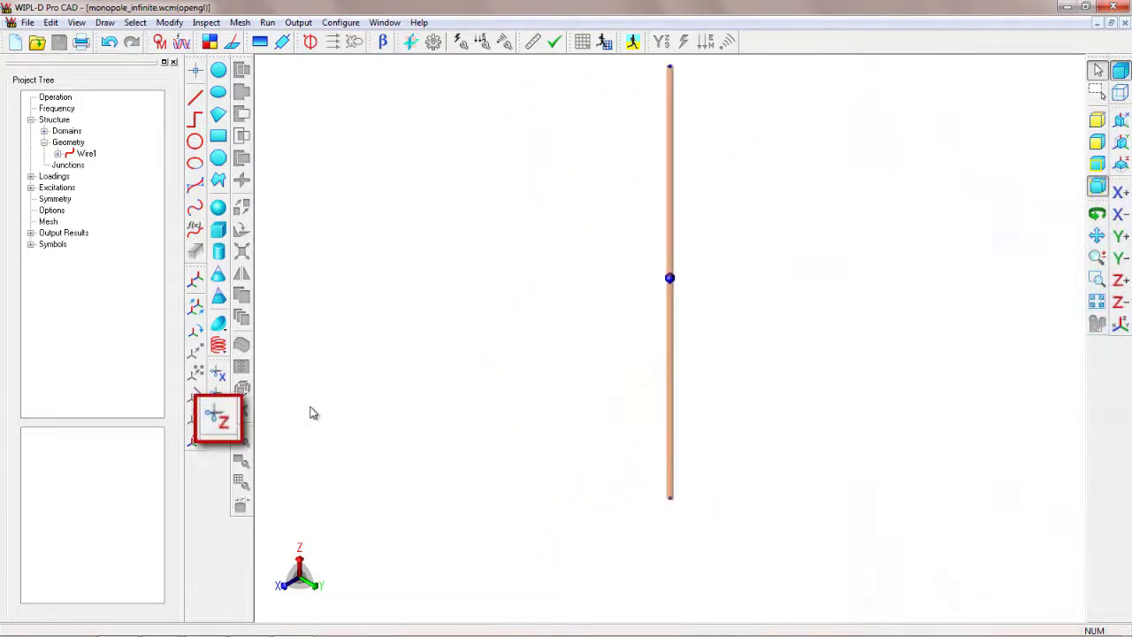
Delete the wire portion below the xOy plane, keeping only the upper monopole half
{"action": "left_click", "coordinate": [221, 423]}
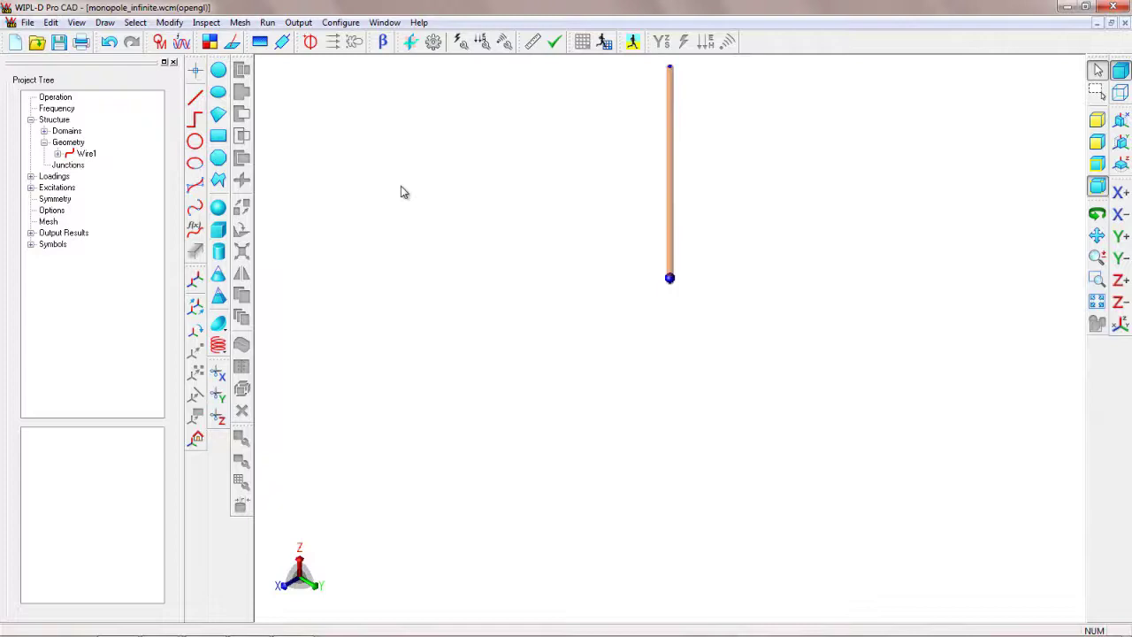
Make the xOy plane a PEC symmetry plane, fit the view, and run the simulation
{"action": "left_click", "coordinate": [412, 43]}
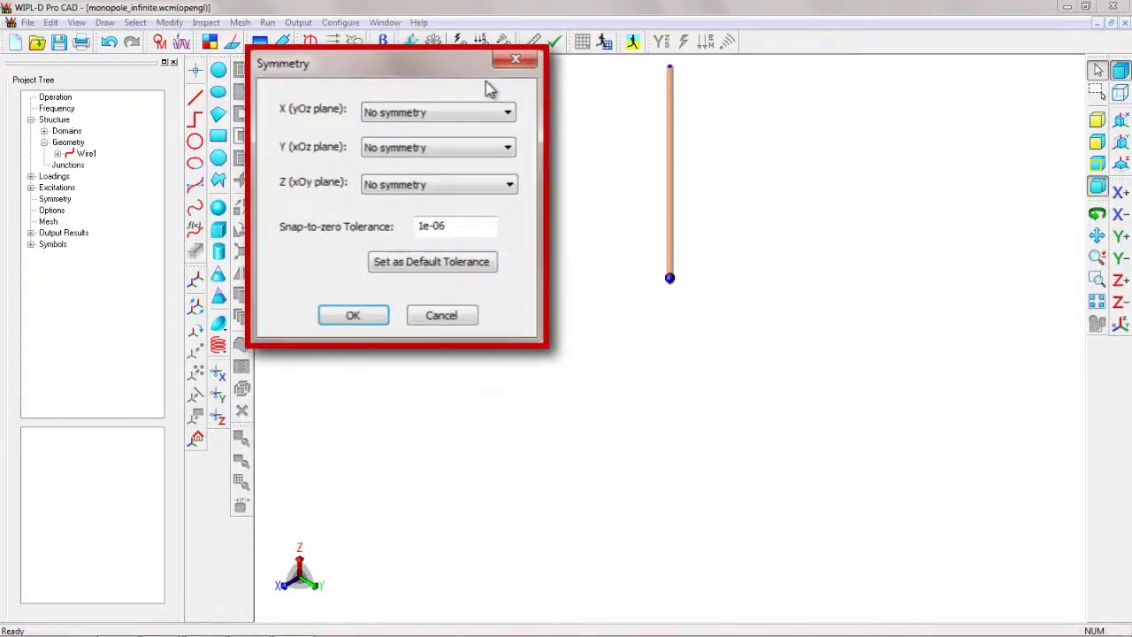
{"action": "left_click", "coordinate": [553, 221]}
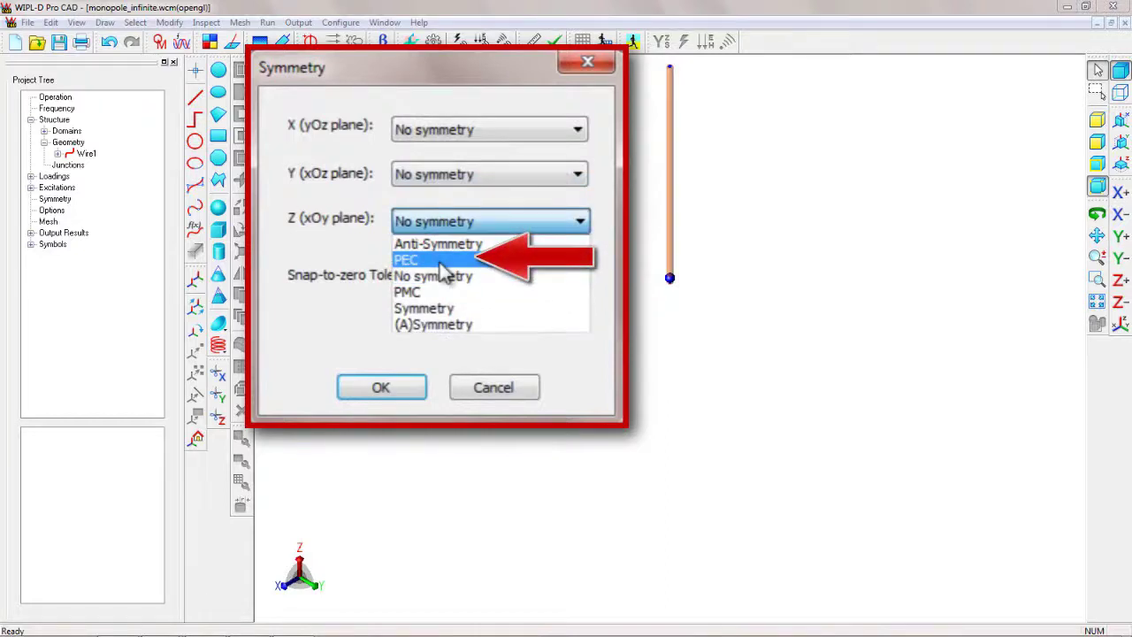
{"action": "left_click", "coordinate": [431, 260]}
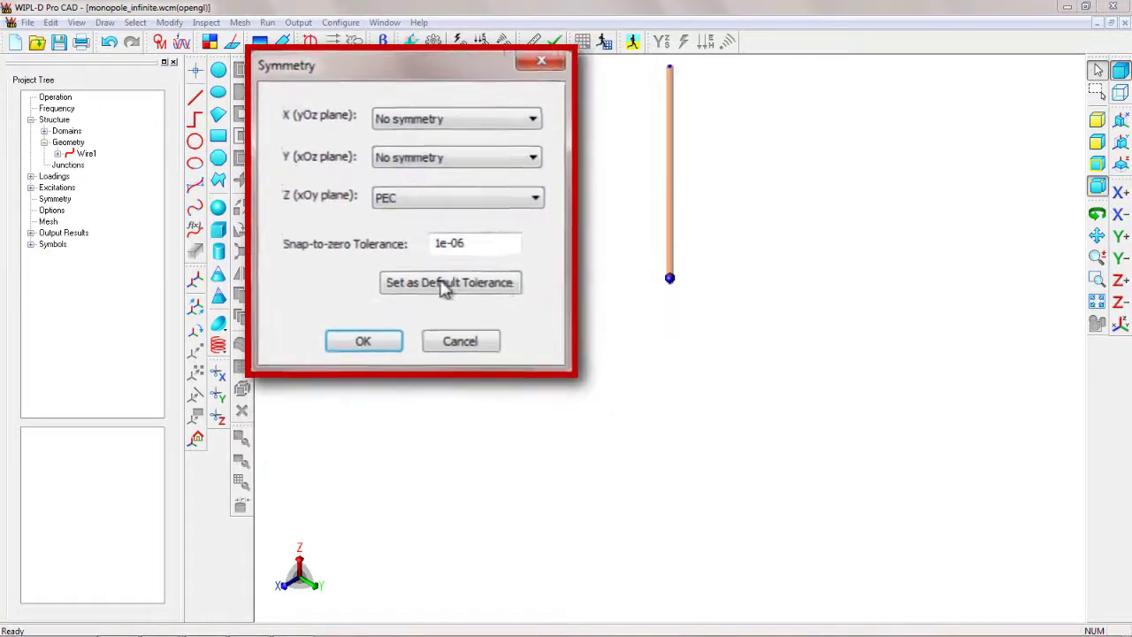
{"action": "left_click", "coordinate": [328, 250]}
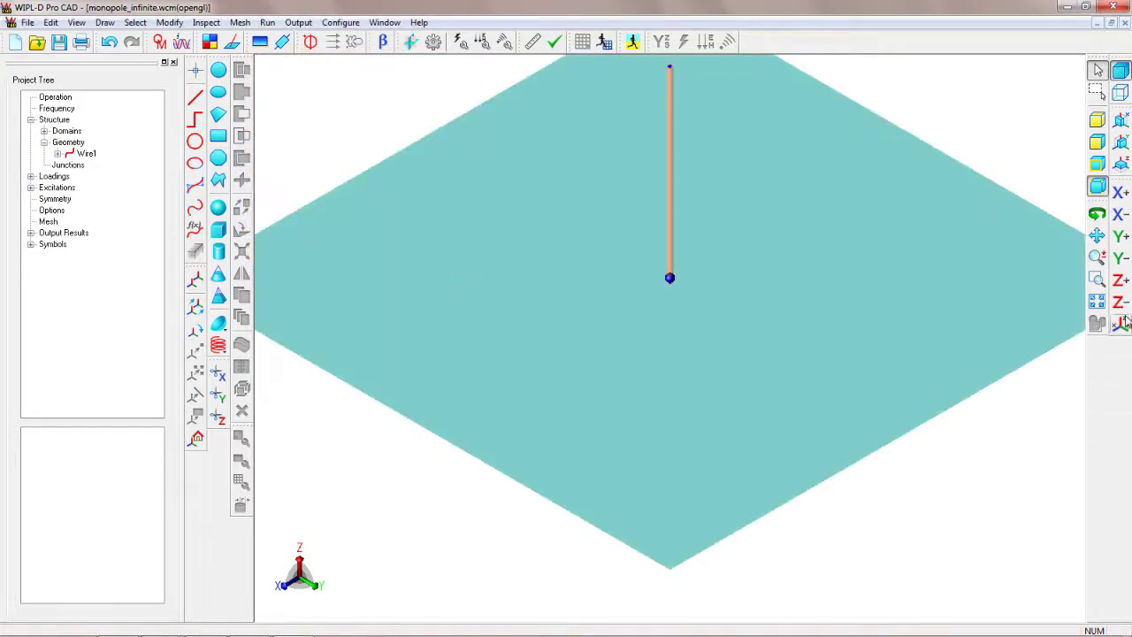
{"action": "left_click", "coordinate": [1097, 302]}
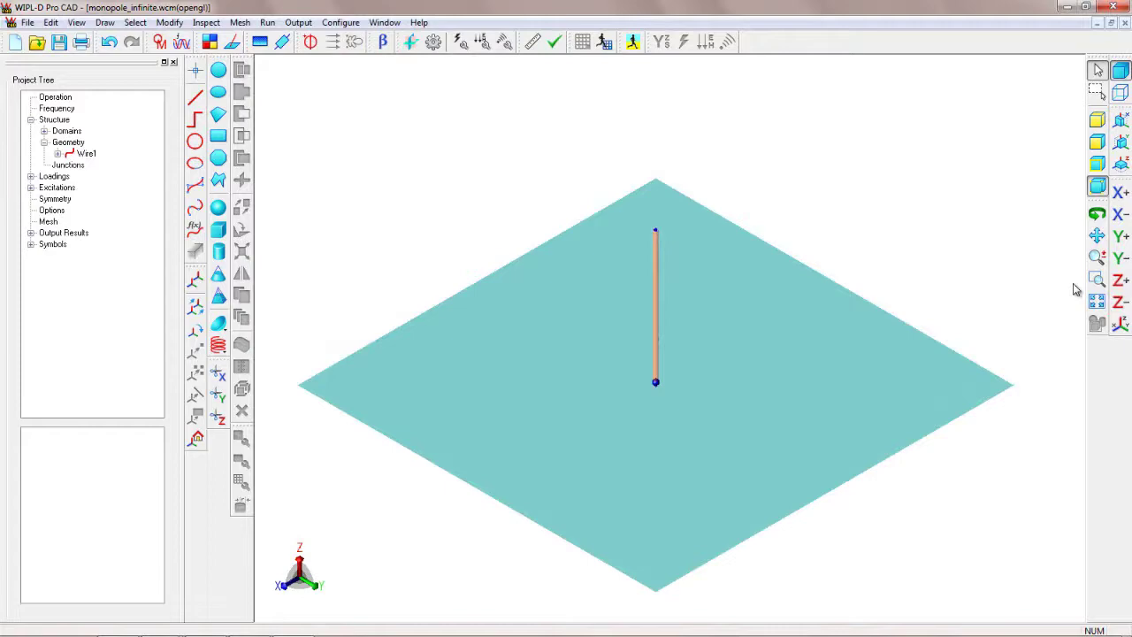
{"action": "left_click", "coordinate": [633, 41]}
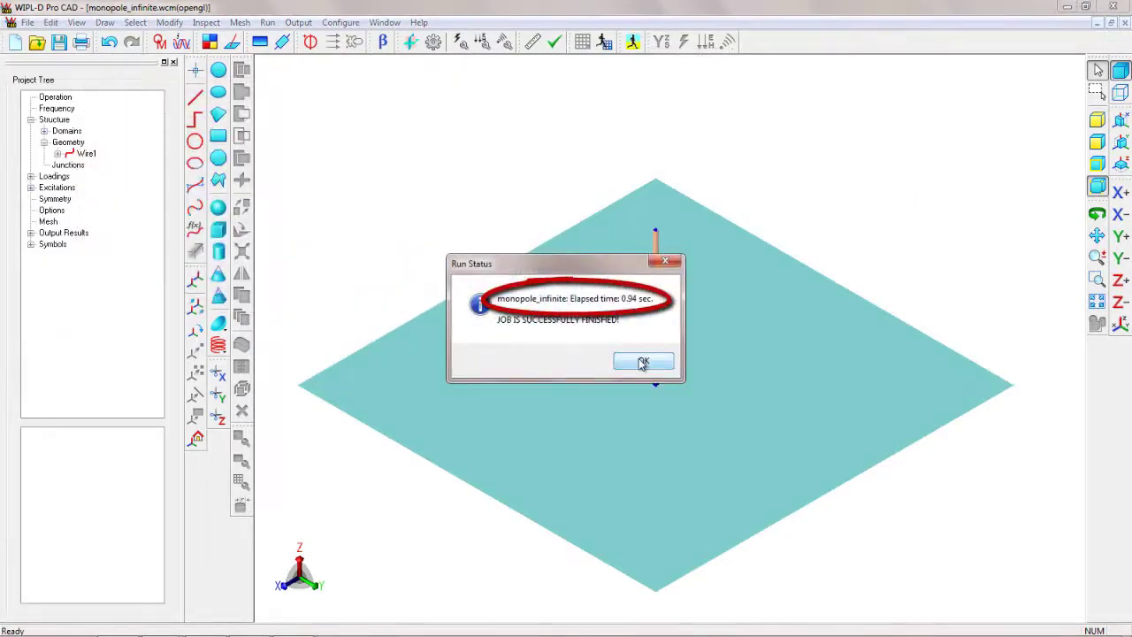
Inspect the monopole's hemispherical 3D gain pattern in dB, peaking at 5.19 dB
{"action": "left_click", "coordinate": [642, 363]}
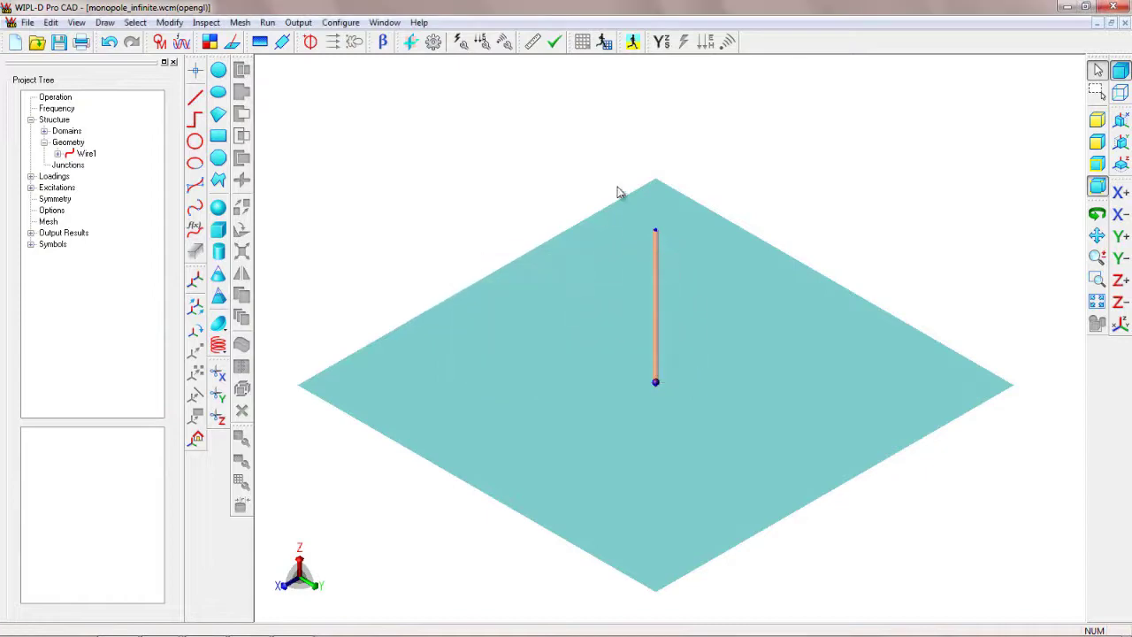
{"action": "left_click", "coordinate": [727, 44]}
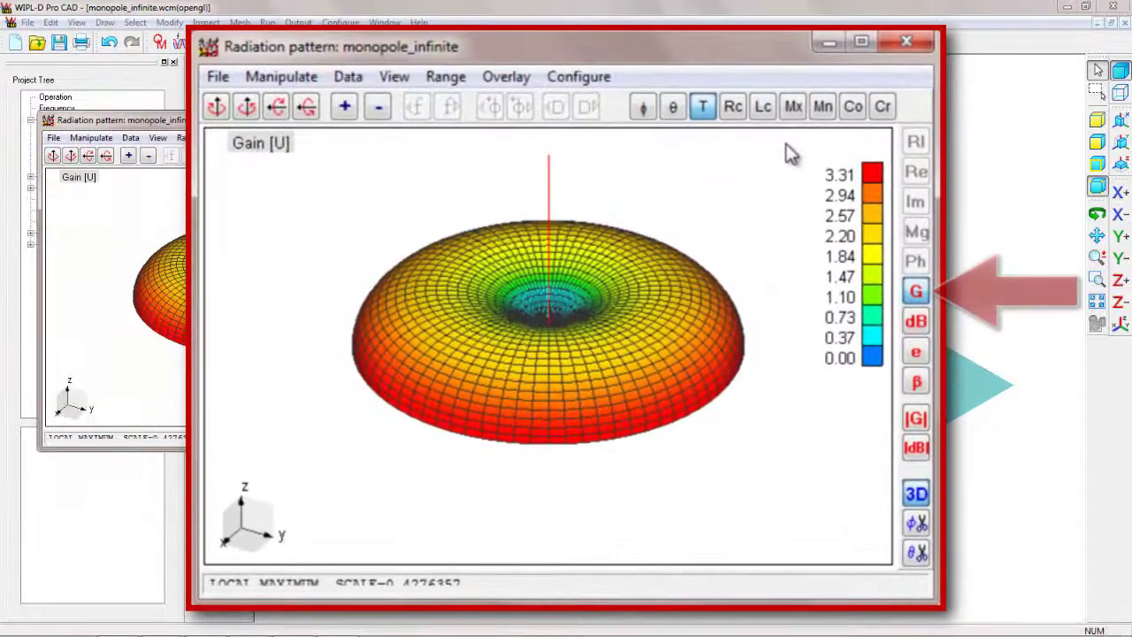
{"action": "left_click", "coordinate": [915, 323]}
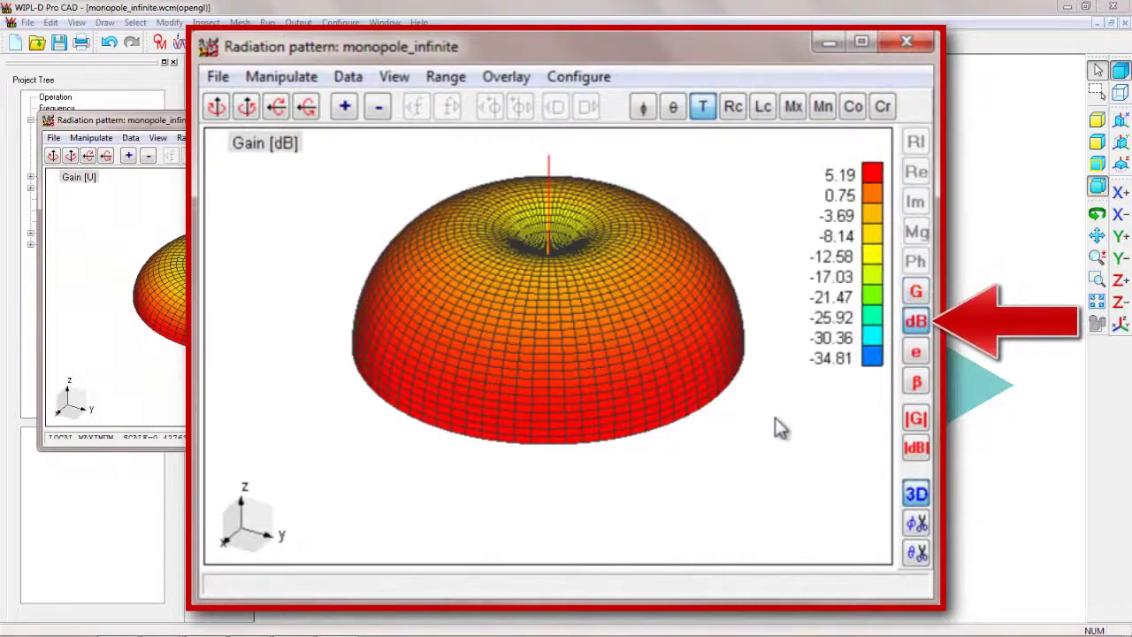
{"action": "mouse_move", "coordinate": [773, 430]}
{"action": "left_mouse_down"}
{"action": "mouse_move", "coordinate": [754, 382]}
{"action": "mouse_move", "coordinate": [759, 292]}
{"action": "left_mouse_up"}
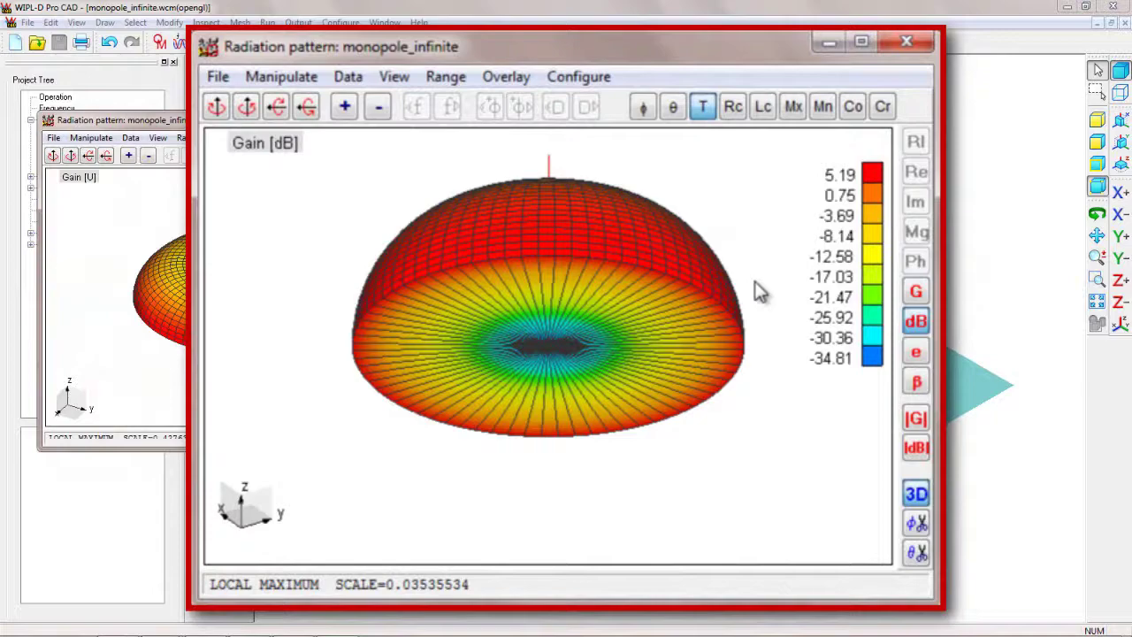
{"action": "left_click_drag", "start_coordinate": [760, 260], "coordinate": [765, 374]}
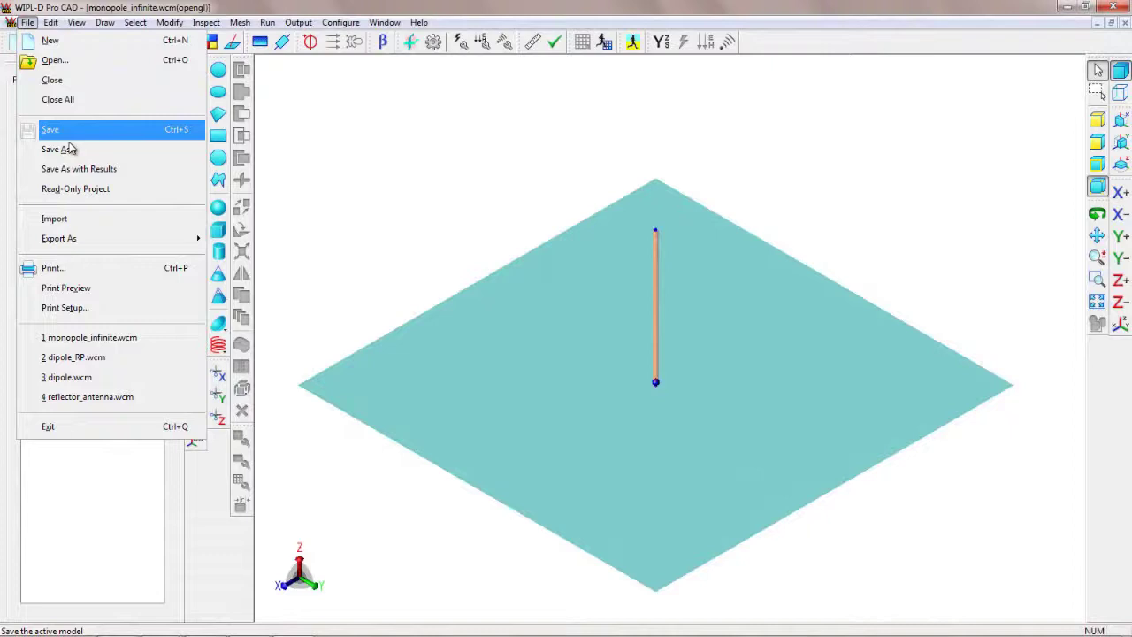
Save the project as monopole_finite
{"action": "left_click", "coordinate": [71, 148]}
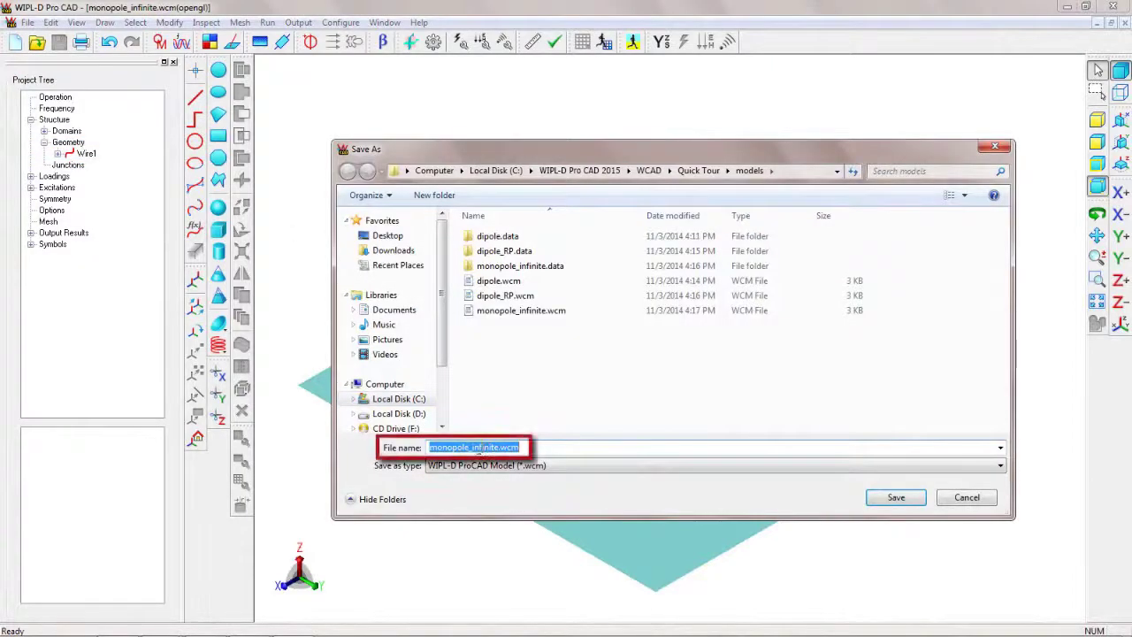
{"action": "left_click_drag", "start_coordinate": [472, 447], "coordinate": [522, 448]}
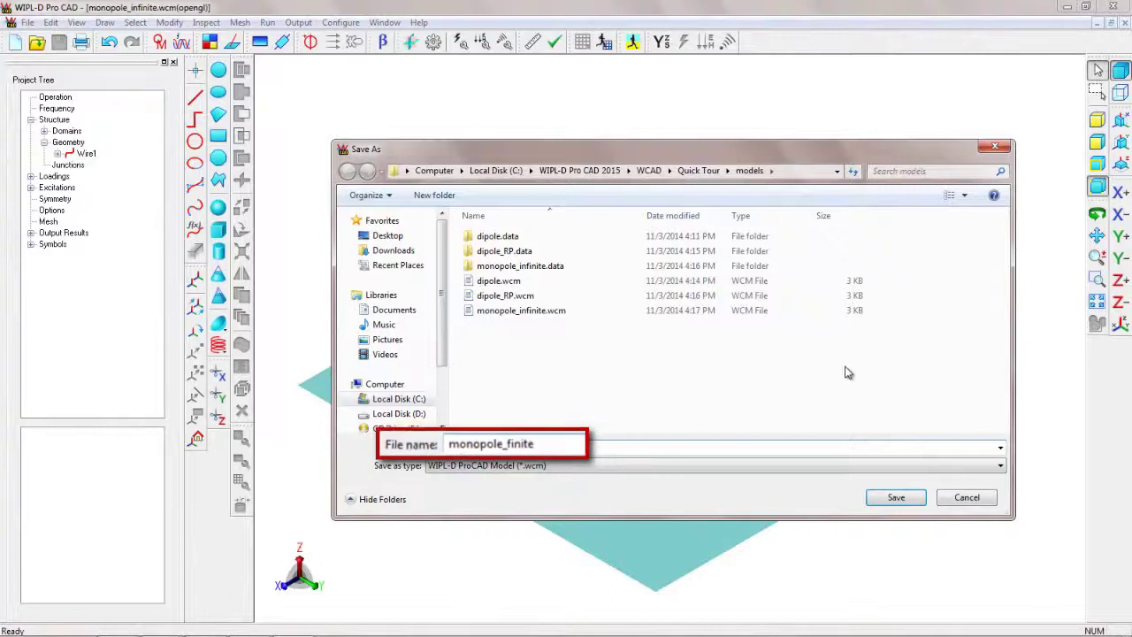
{"action": "left_click", "coordinate": [896, 497]}
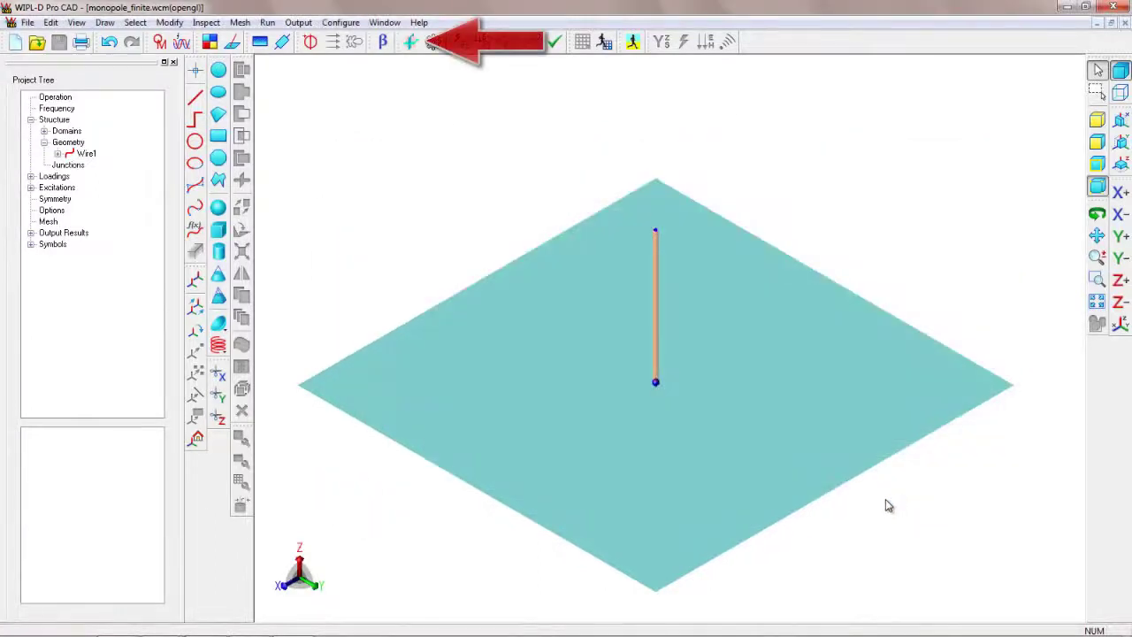
Change the Z (xOy) plane symmetry from PEC to No symmetry
{"action": "left_click", "coordinate": [412, 45]}
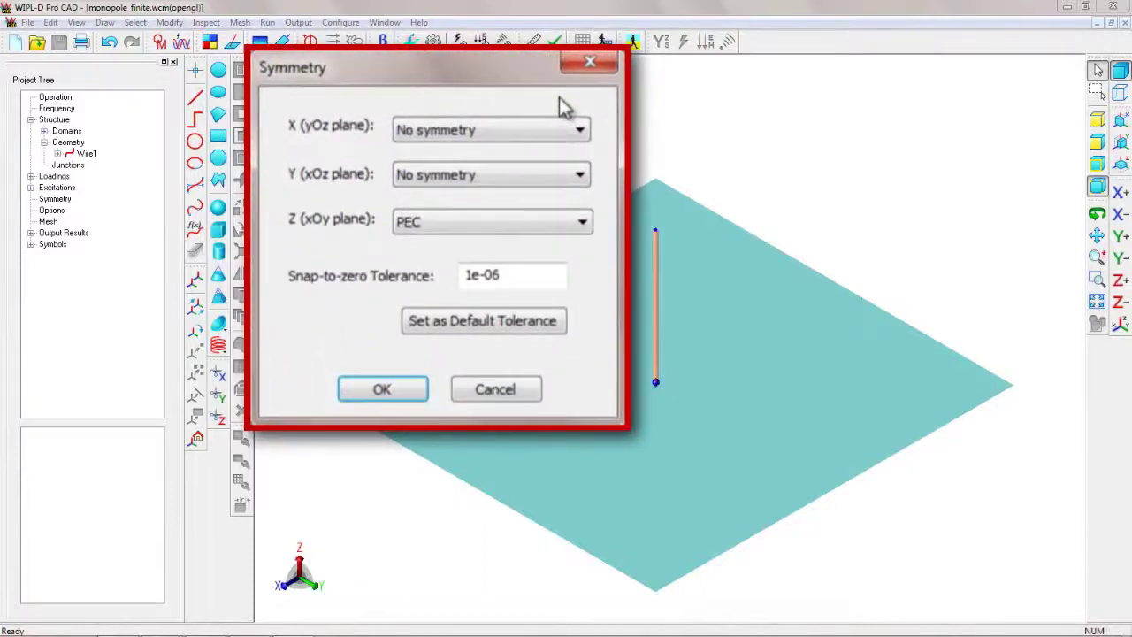
{"action": "left_click", "coordinate": [548, 225]}
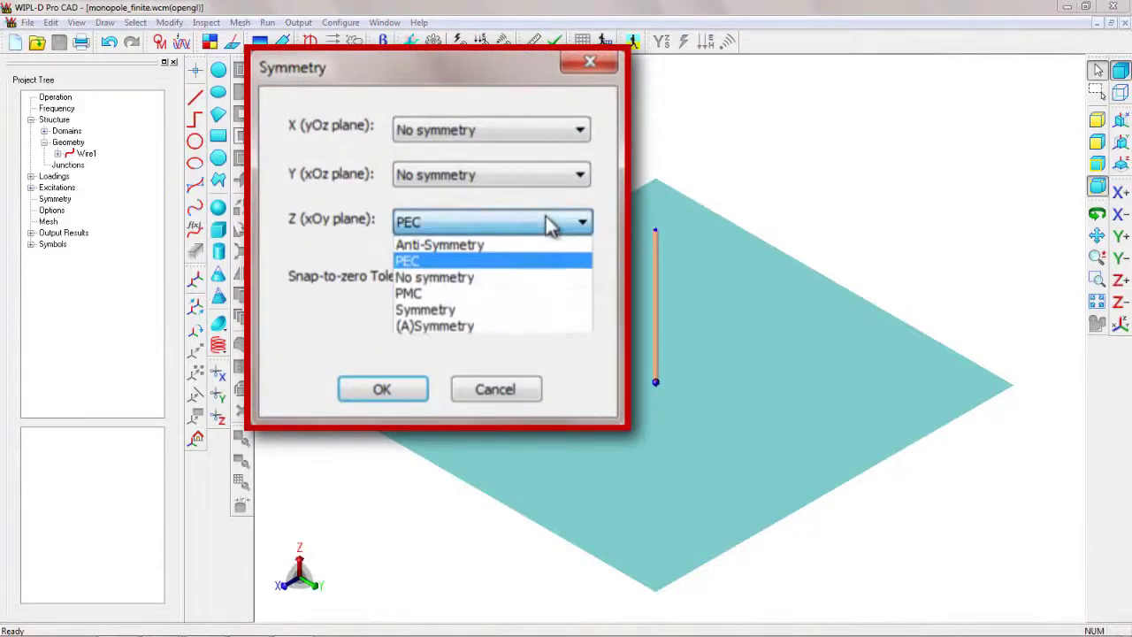
{"action": "left_click", "coordinate": [460, 279]}
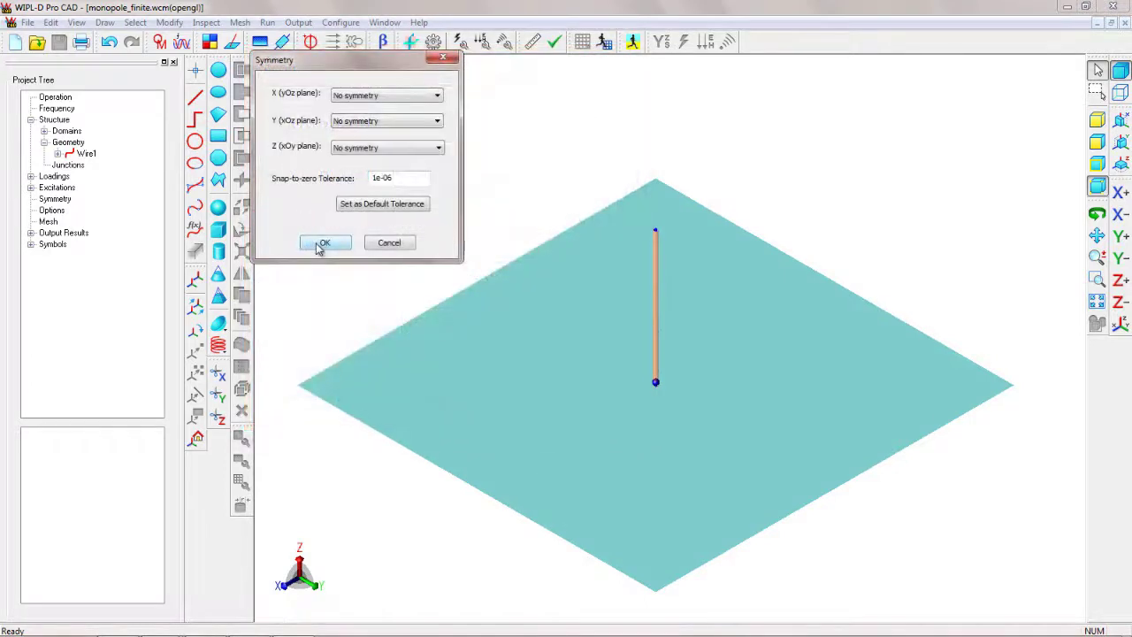
{"action": "left_click", "coordinate": [322, 244]}
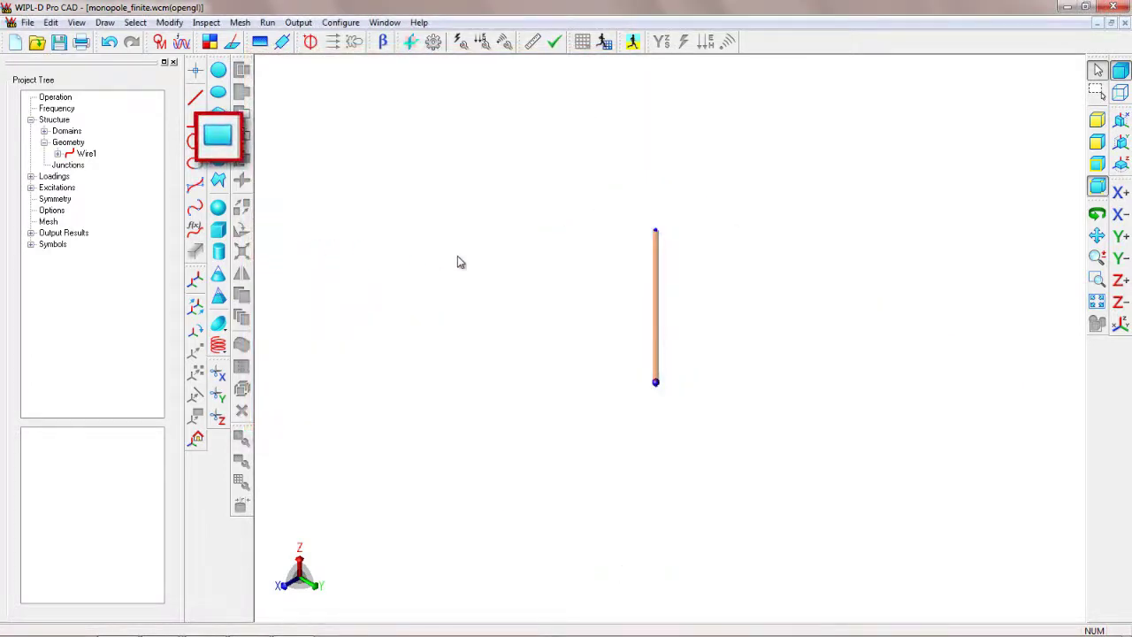
Draw square plate Body1 from (-a, -a) to (a, a), defining symbol a = Ldip
{"action": "left_click", "coordinate": [221, 141]}
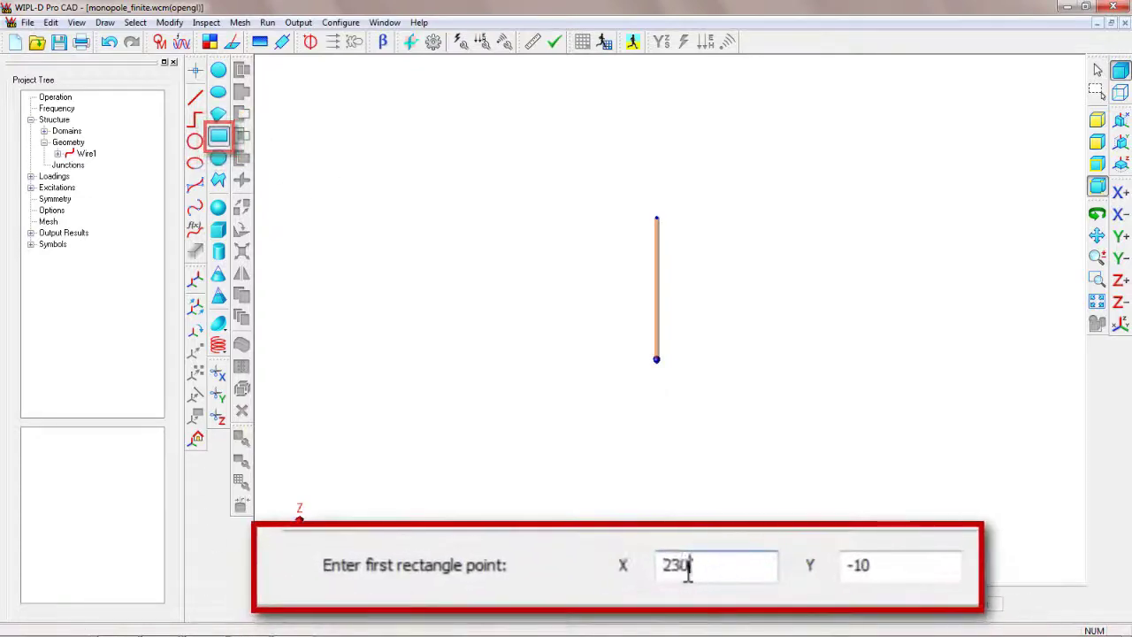
{"action": "left_click_drag", "start_coordinate": [688, 570], "coordinate": [644, 586]}
{"action": "type", "text": "-a"}
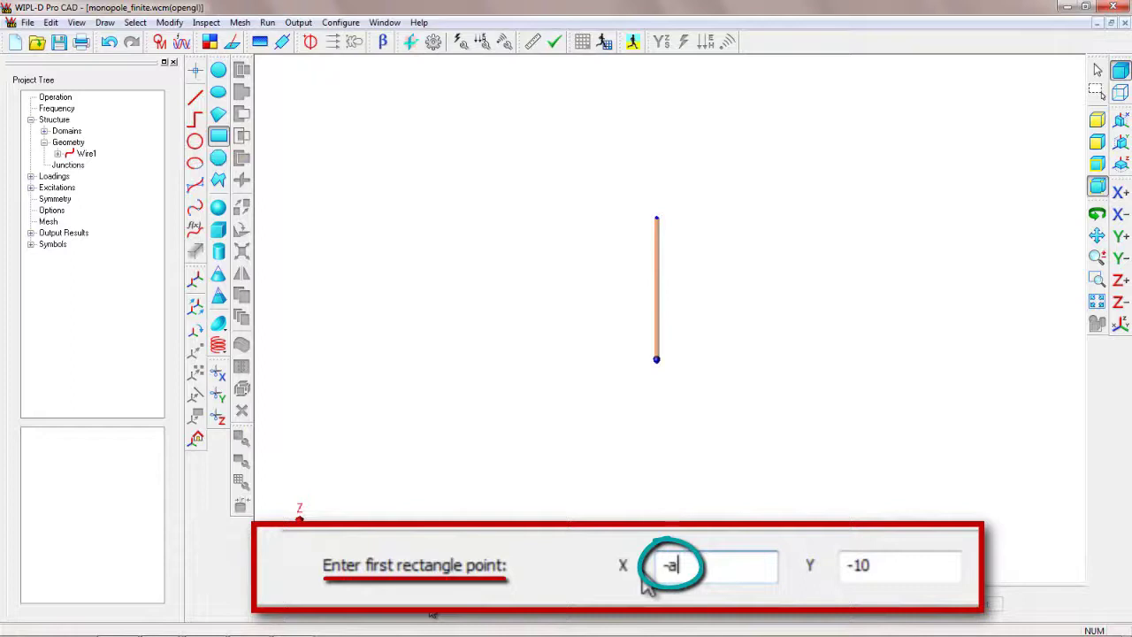
{"action": "key", "text": "Return"}
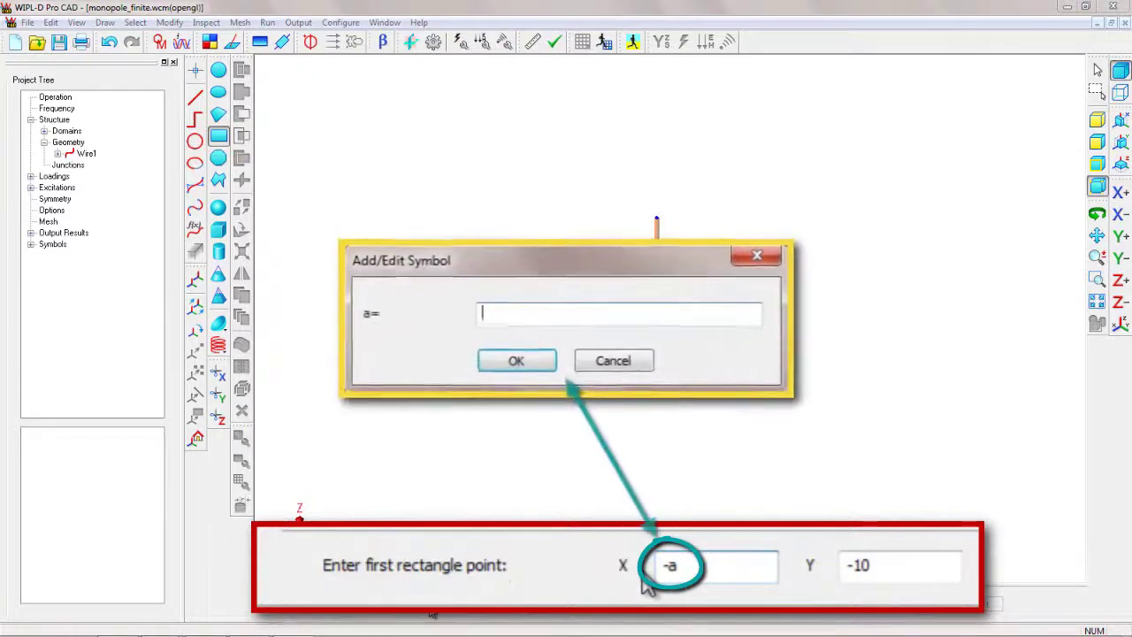
{"action": "type", "text": "Ldip"}
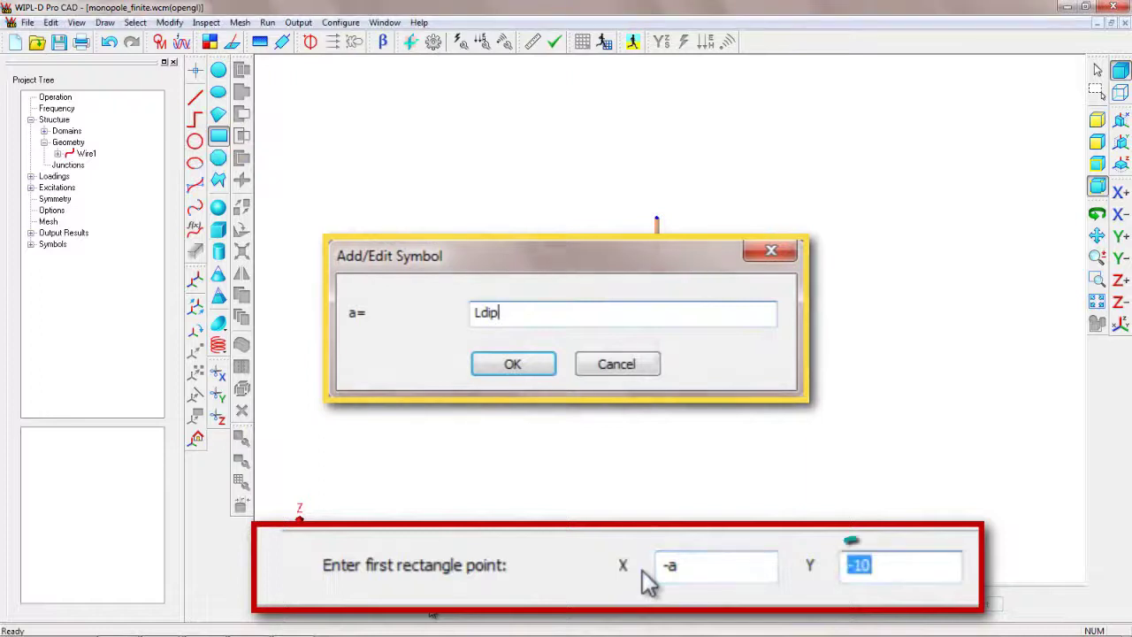
{"action": "key", "text": "Return"}
{"action": "type", "text": "-a"}
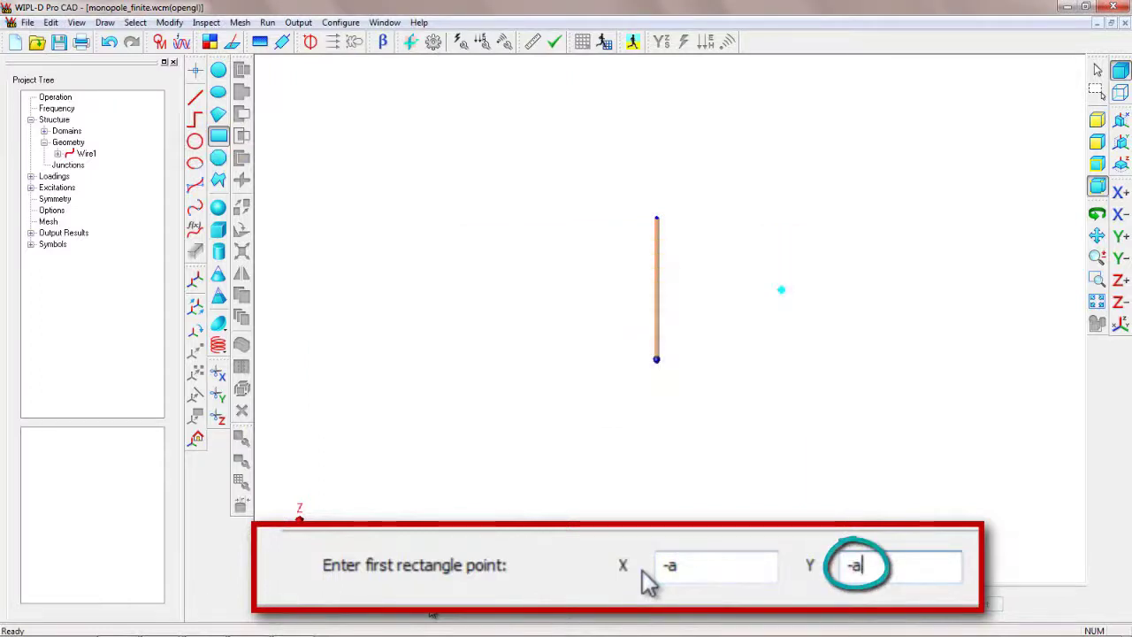
{"action": "key", "text": "Return"}
{"action": "type", "text": "a"}
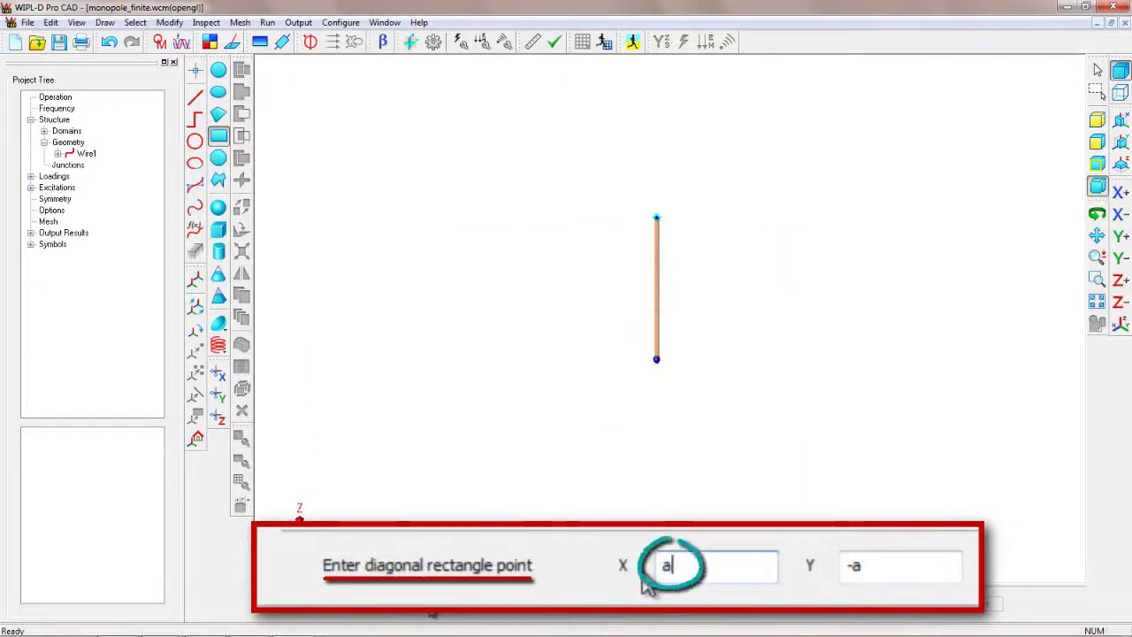
{"action": "key", "text": "Tab"}
{"action": "type", "text": "a"}
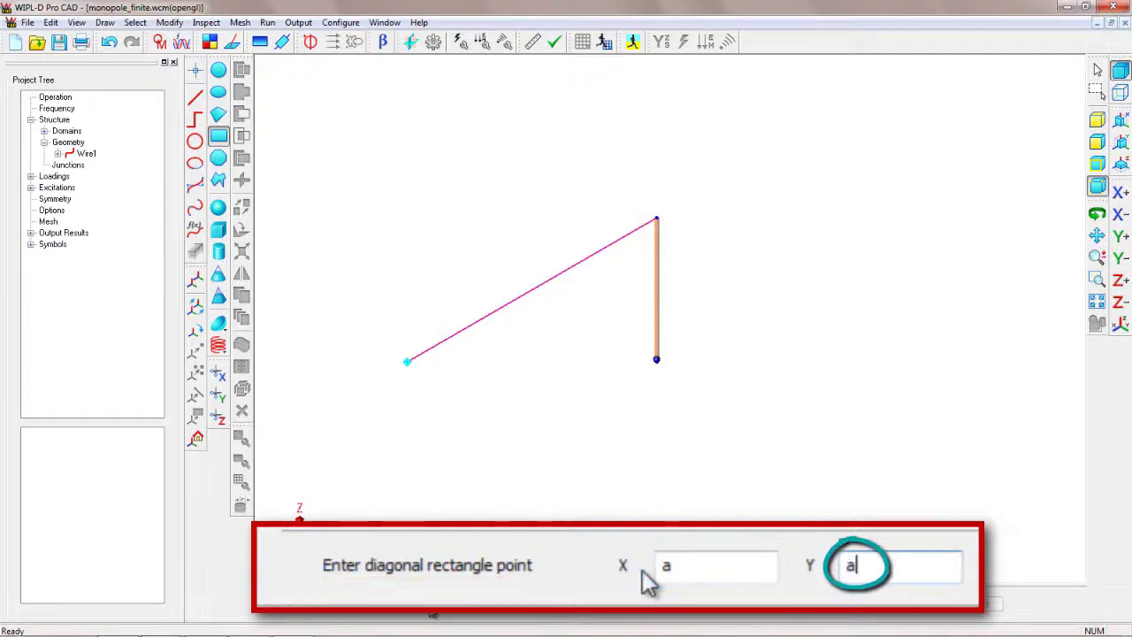
{"action": "key", "text": "Return"}
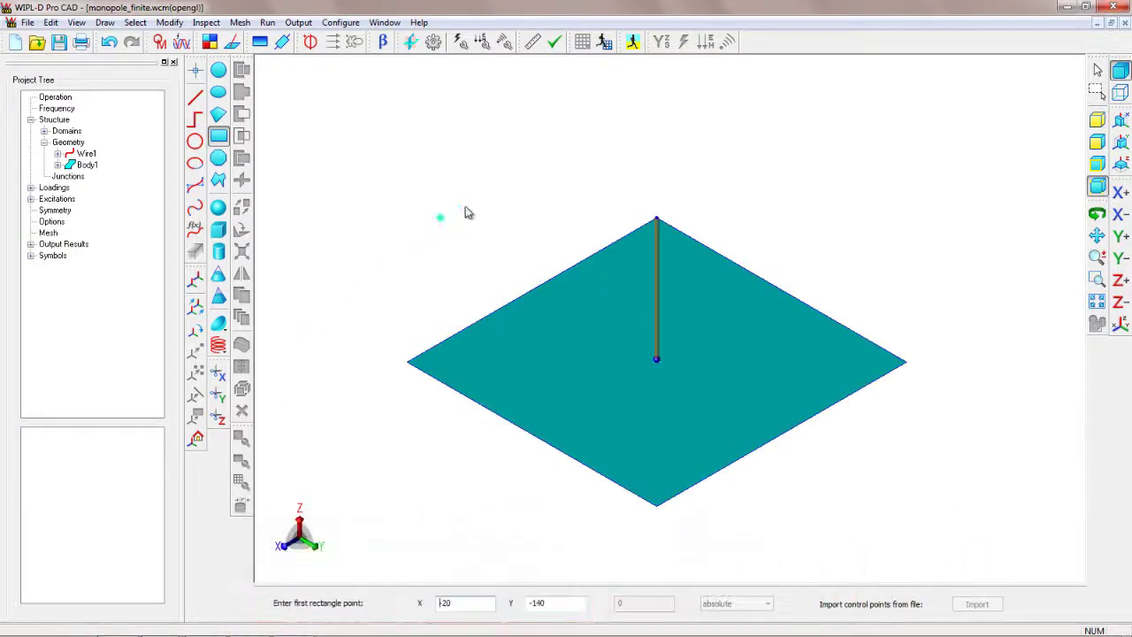
End the rectangle command and create Junction 1 joining the wire's base vertex to the plate
{"action": "right_click", "coordinate": [465, 205]}
{"action": "left_click", "coordinate": [501, 252]}
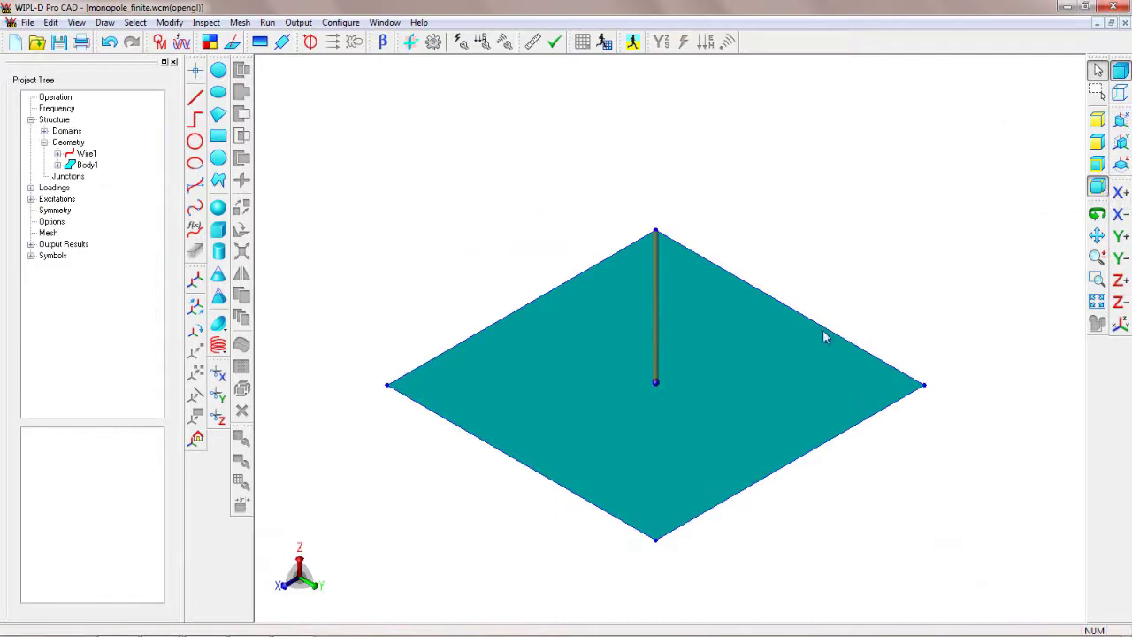
{"action": "mouse_move", "coordinate": [822, 329]}
{"action": "left_mouse_down"}
{"action": "mouse_move", "coordinate": [831, 341]}
{"action": "mouse_move", "coordinate": [733, 402]}
{"action": "mouse_move", "coordinate": [784, 396]}
{"action": "mouse_move", "coordinate": [730, 402]}
{"action": "left_mouse_up"}
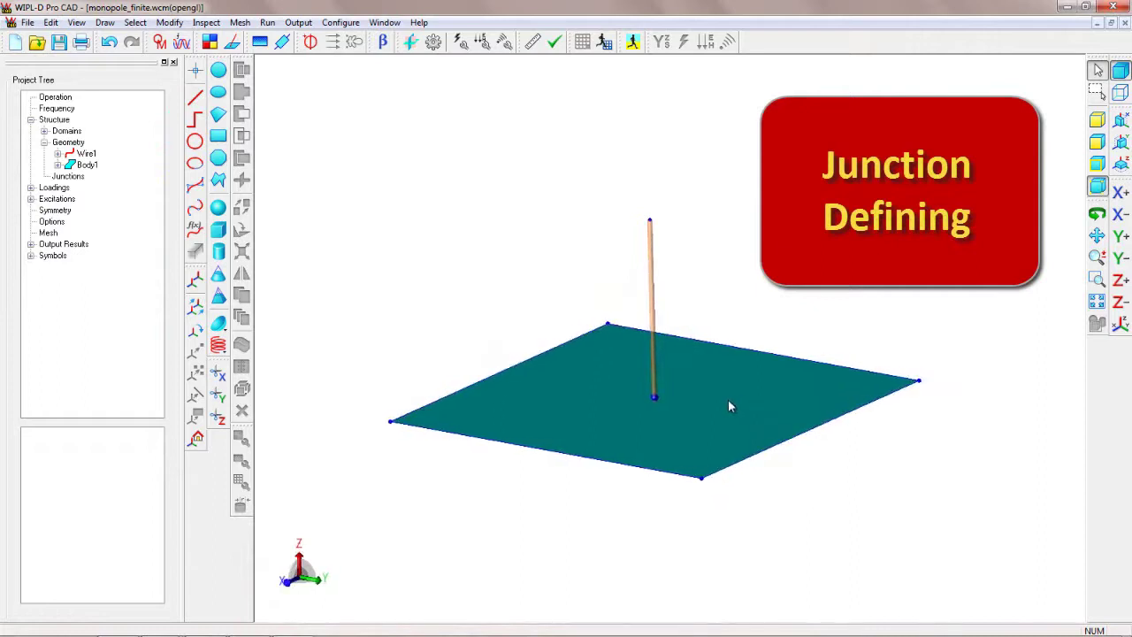
{"action": "scroll", "coordinate": [653, 411], "scroll_direction": "up", "scroll_amount": 1}
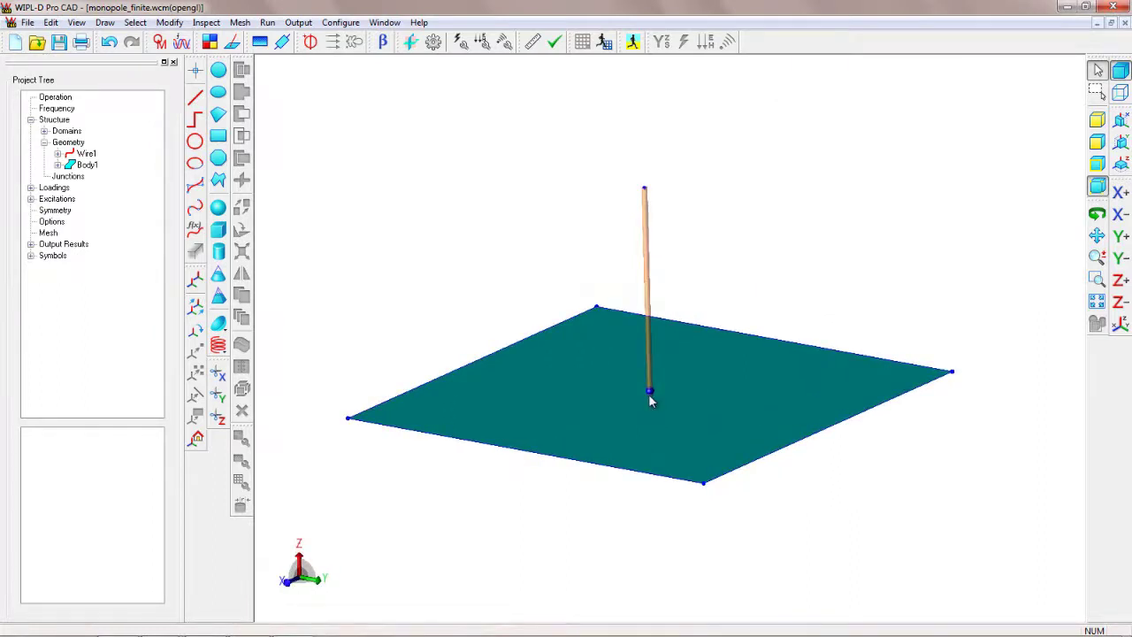
{"action": "right_click", "coordinate": [651, 402]}
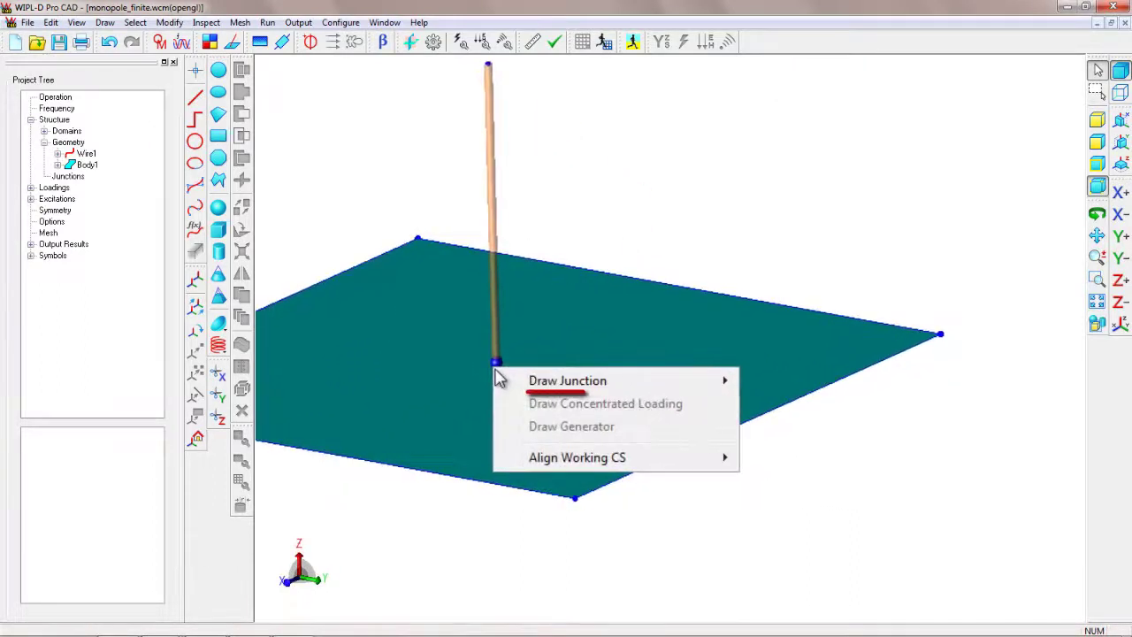
{"action": "mouse_move", "coordinate": [583, 381]}
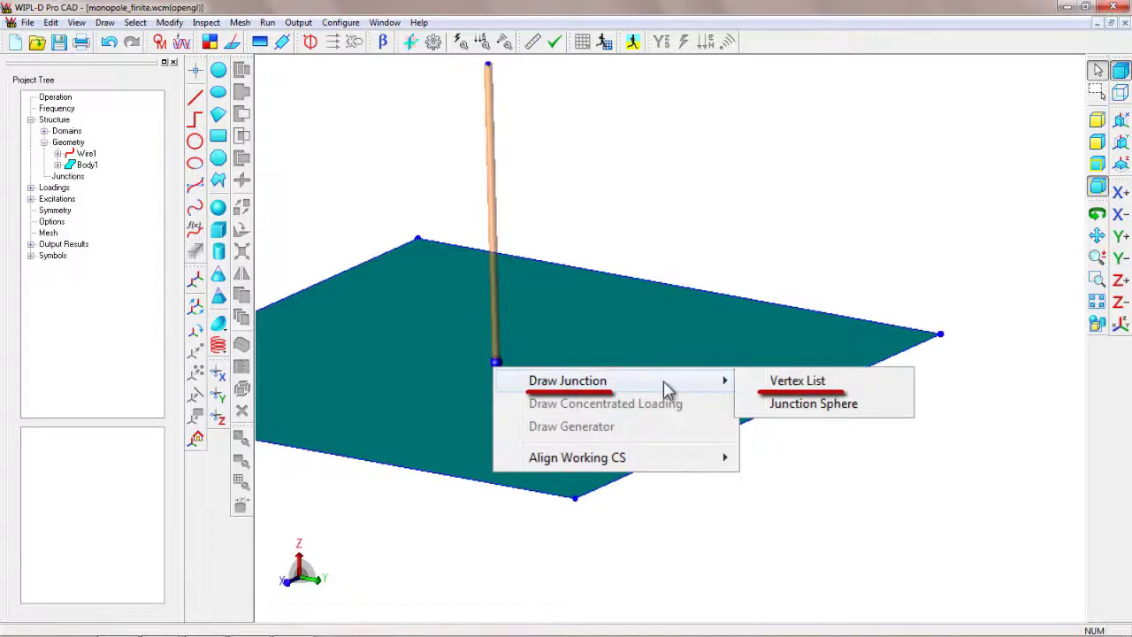
{"action": "left_click", "coordinate": [795, 387]}
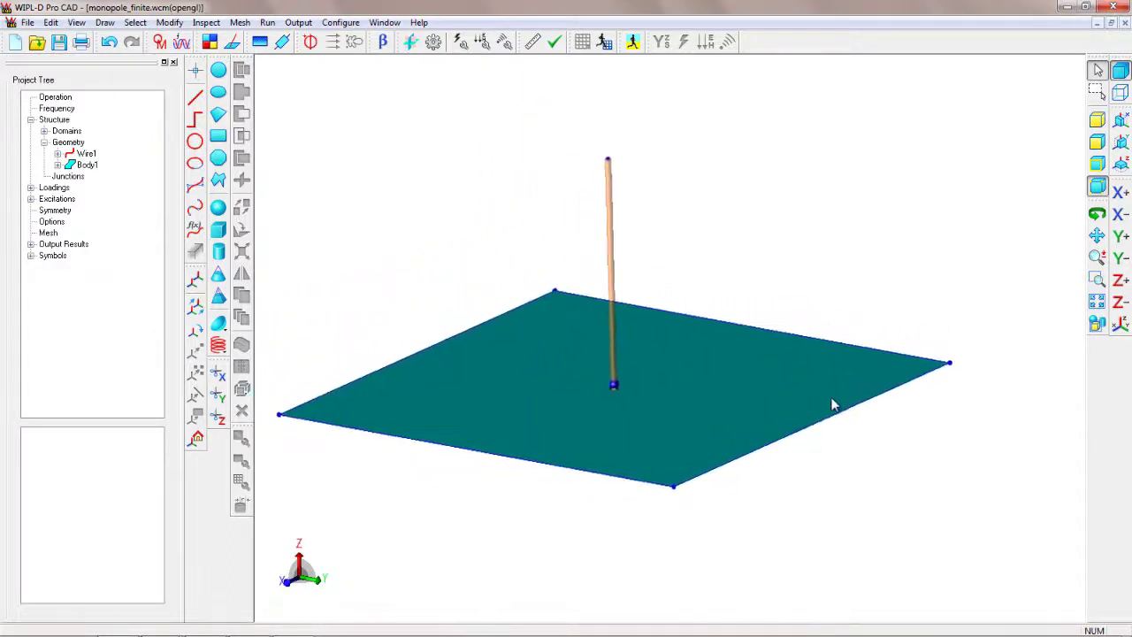
{"action": "mouse_move", "coordinate": [801, 433]}
{"action": "middle_mouse_down"}
{"action": "mouse_move", "coordinate": [726, 345]}
{"action": "mouse_move", "coordinate": [736, 322]}
{"action": "middle_mouse_up"}
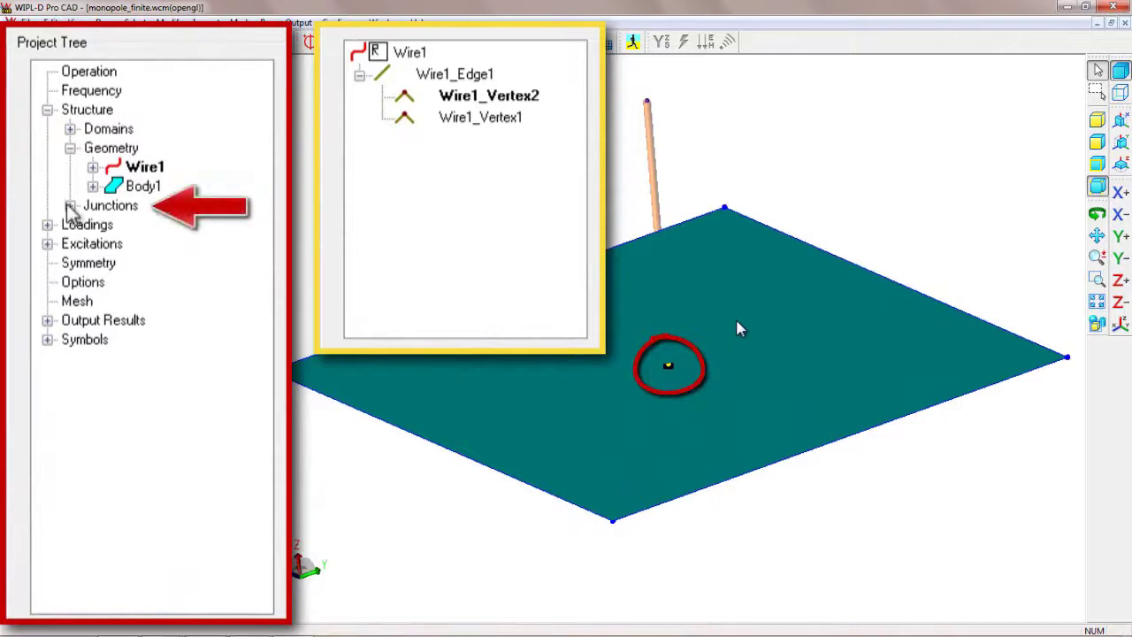
{"action": "left_click", "coordinate": [70, 206]}
{"action": "left_click", "coordinate": [134, 224]}
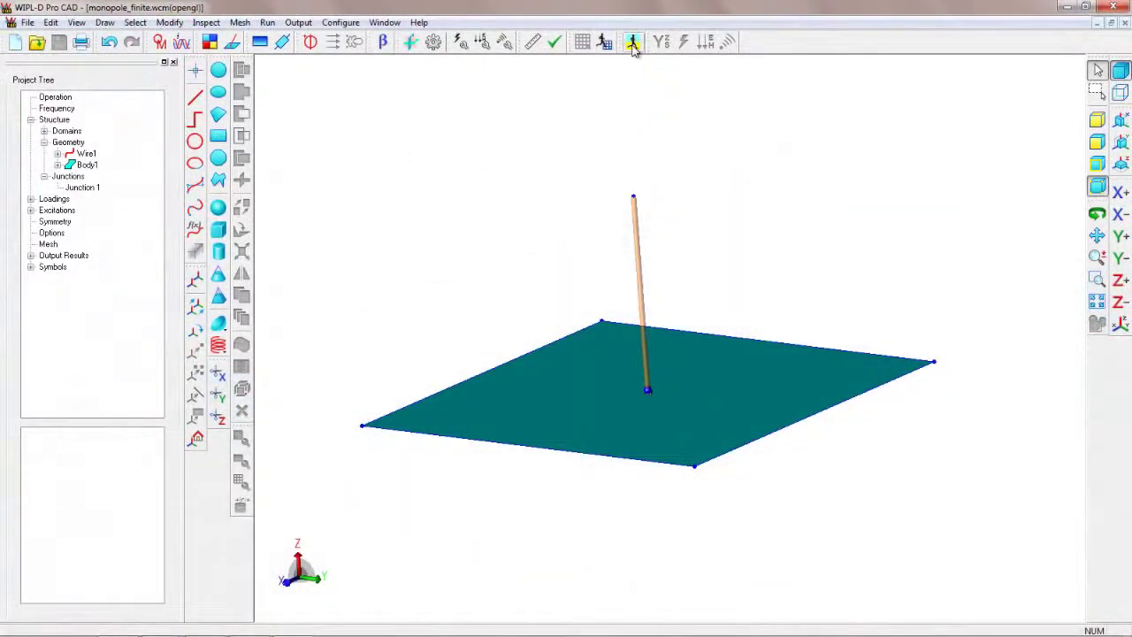
Simulate the finite-ground monopole and inspect its 3D gain in dB, peaking at 1.33 dB
{"action": "left_click", "coordinate": [633, 44]}
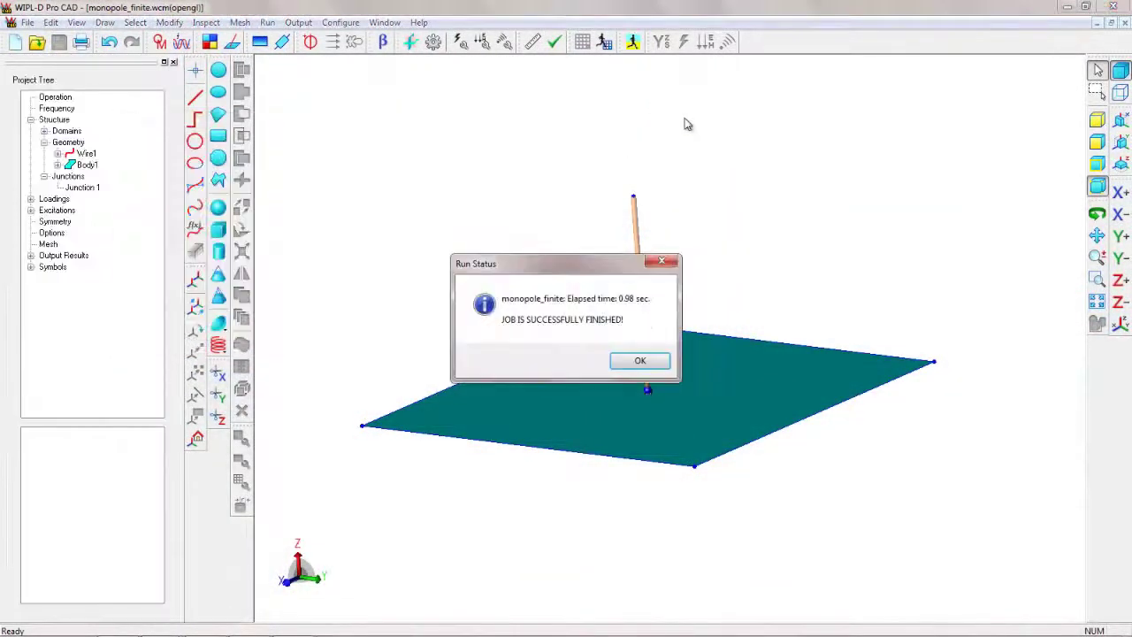
{"action": "left_click", "coordinate": [640, 359]}
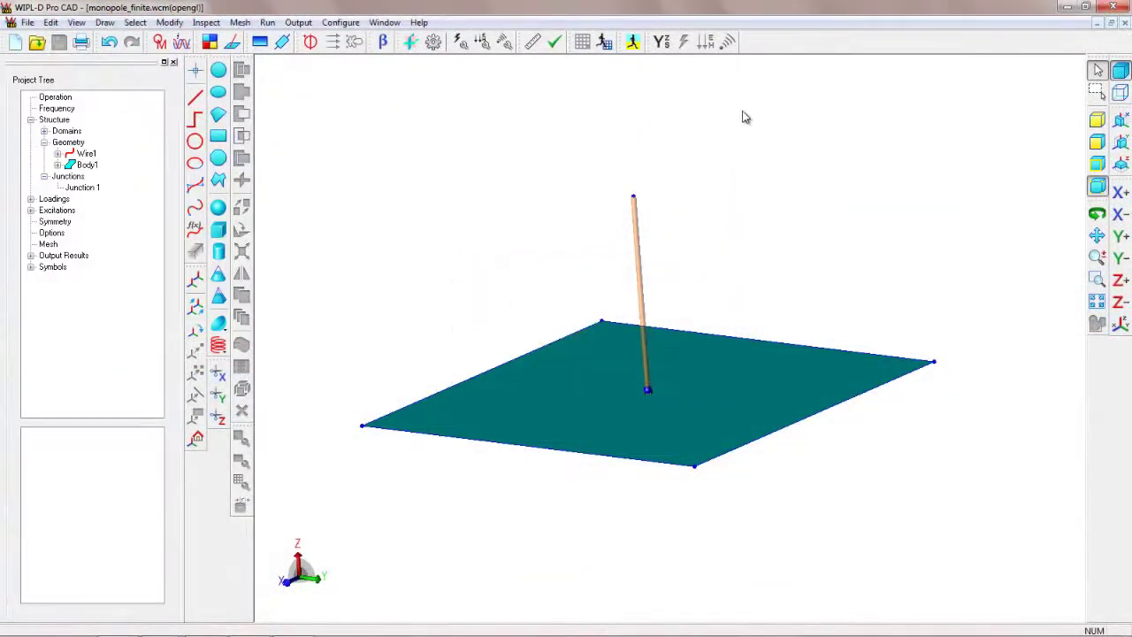
{"action": "left_click", "coordinate": [727, 44]}
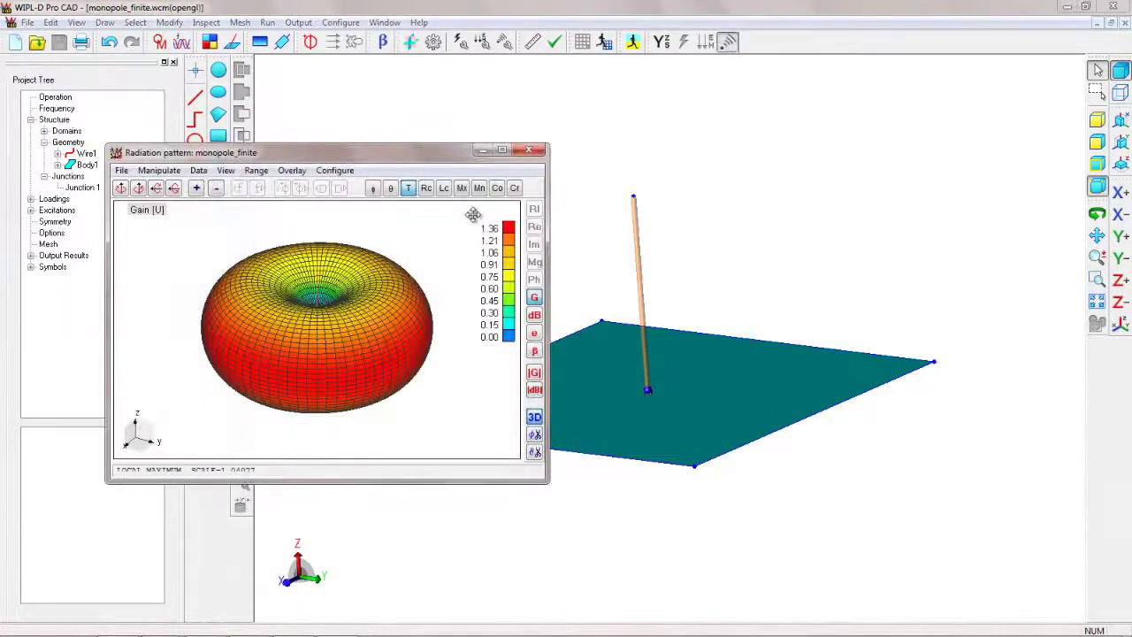
{"action": "left_click", "coordinate": [534, 316]}
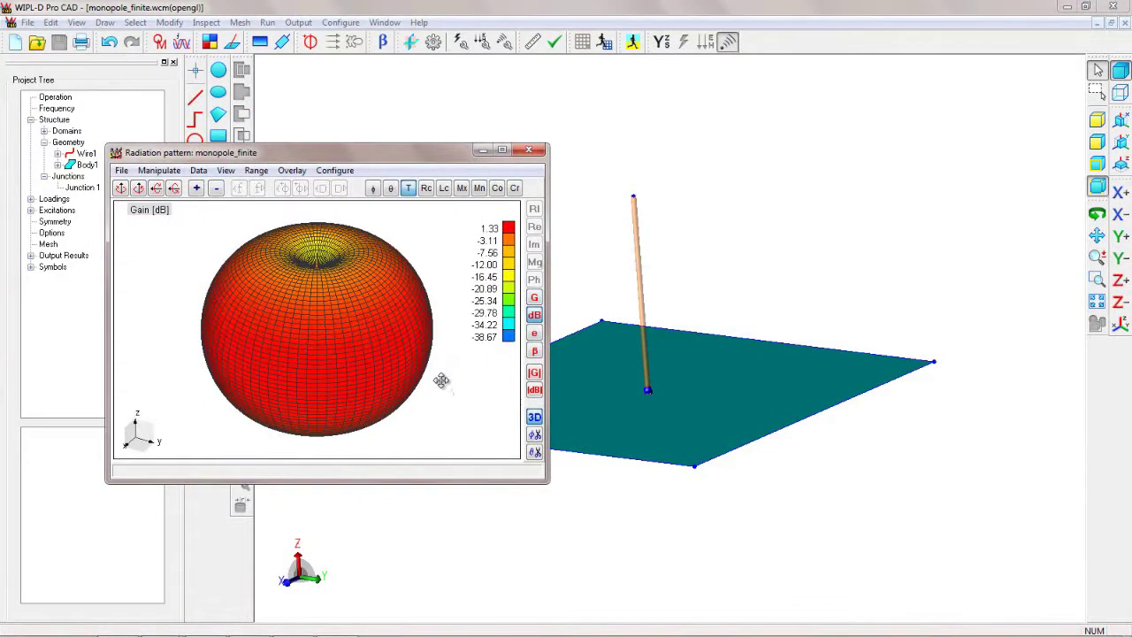
{"action": "mouse_move", "coordinate": [441, 380]}
{"action": "left_mouse_down"}
{"action": "mouse_move", "coordinate": [442, 295]}
{"action": "mouse_move", "coordinate": [444, 323]}
{"action": "left_mouse_up"}
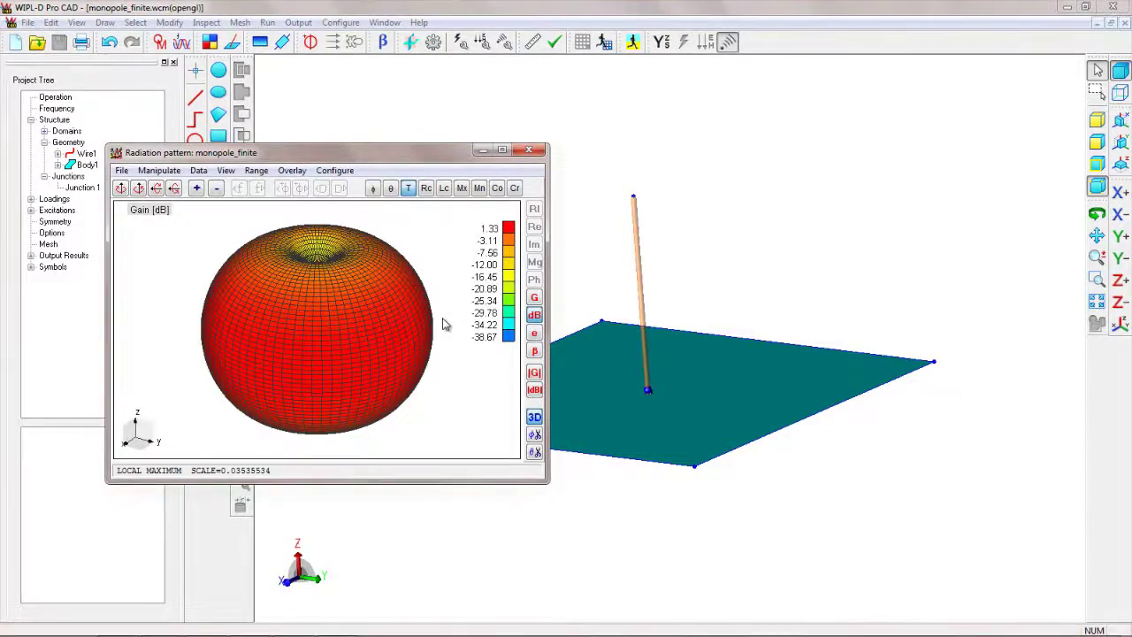